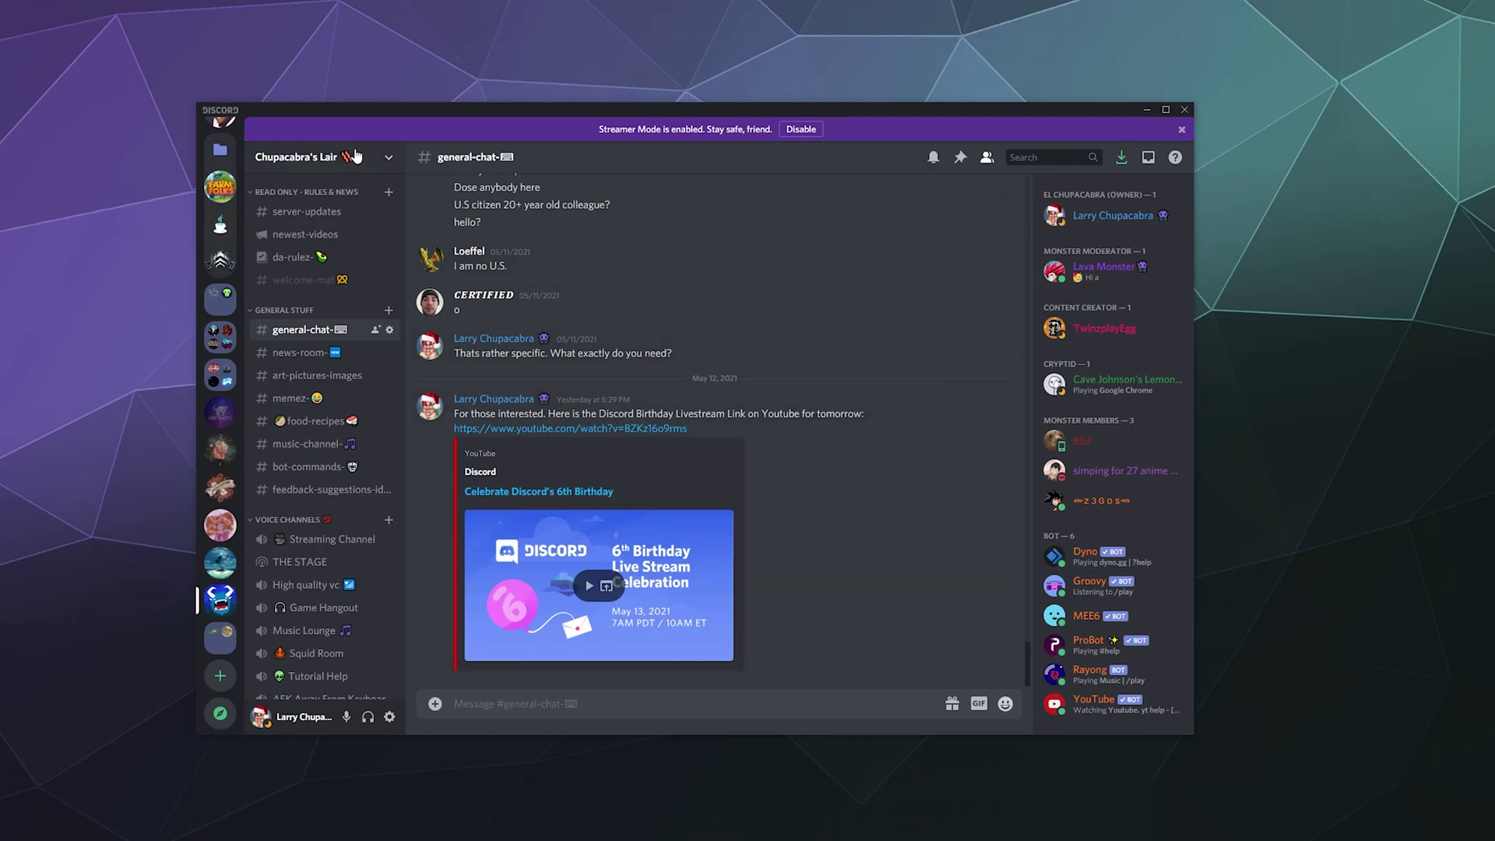
Step: Go to Chupacabra's Lair server settings and view the Roles page with its 33 roles
click(388, 157)
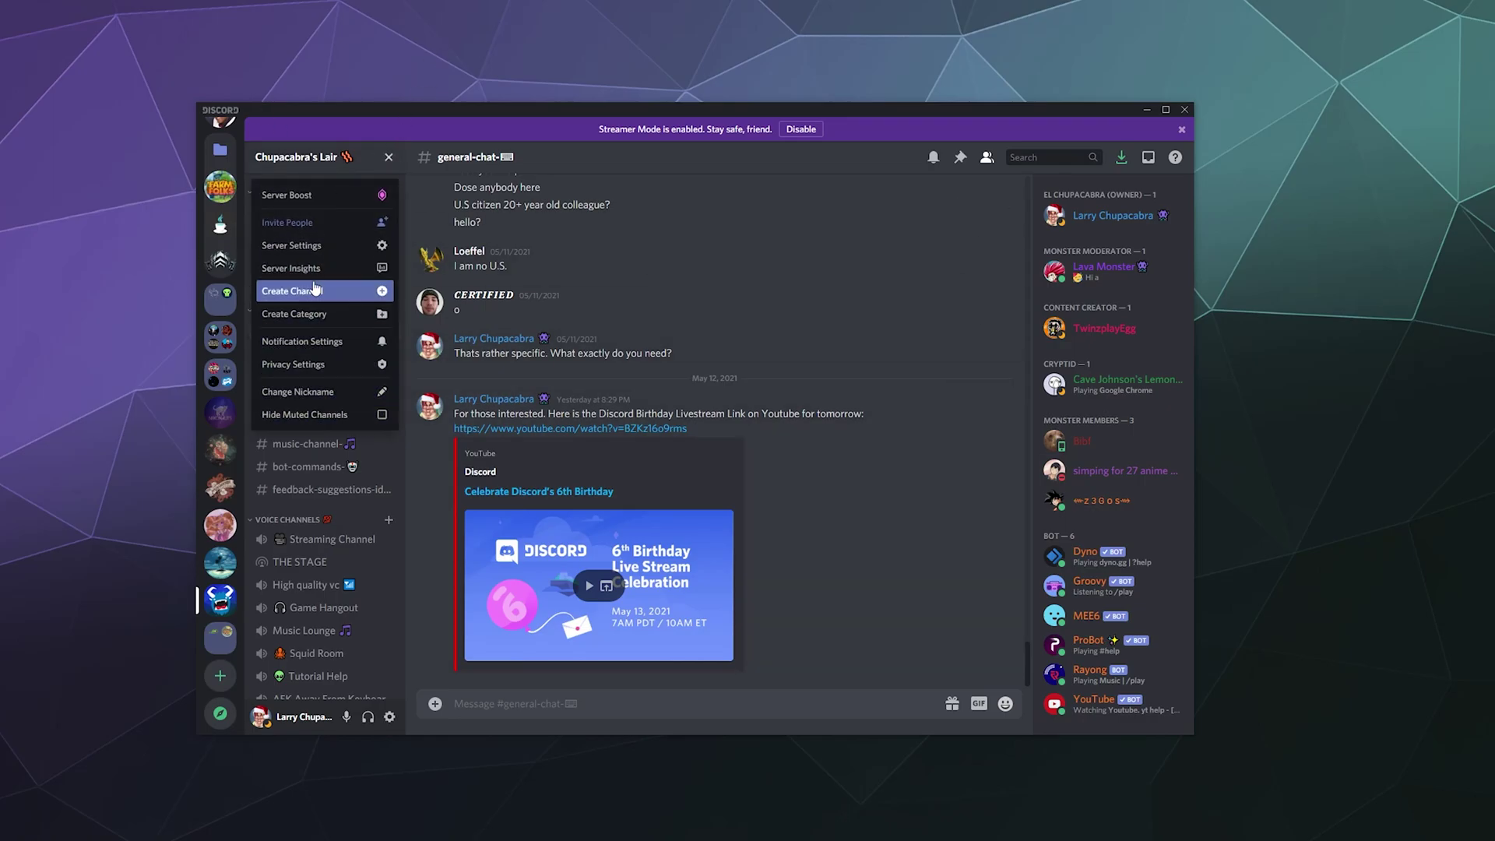
click(309, 248)
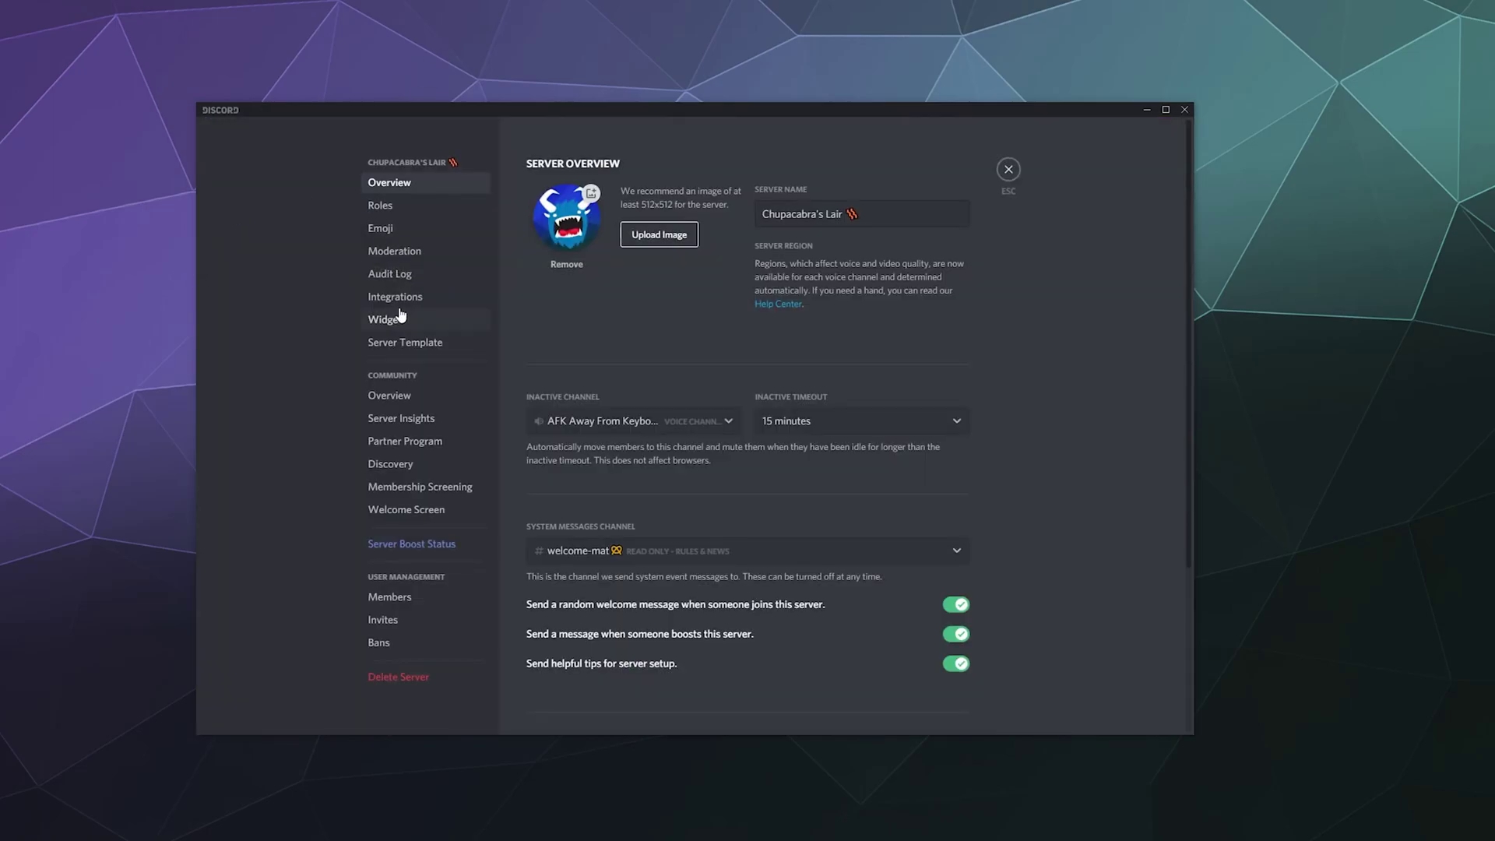
click(386, 205)
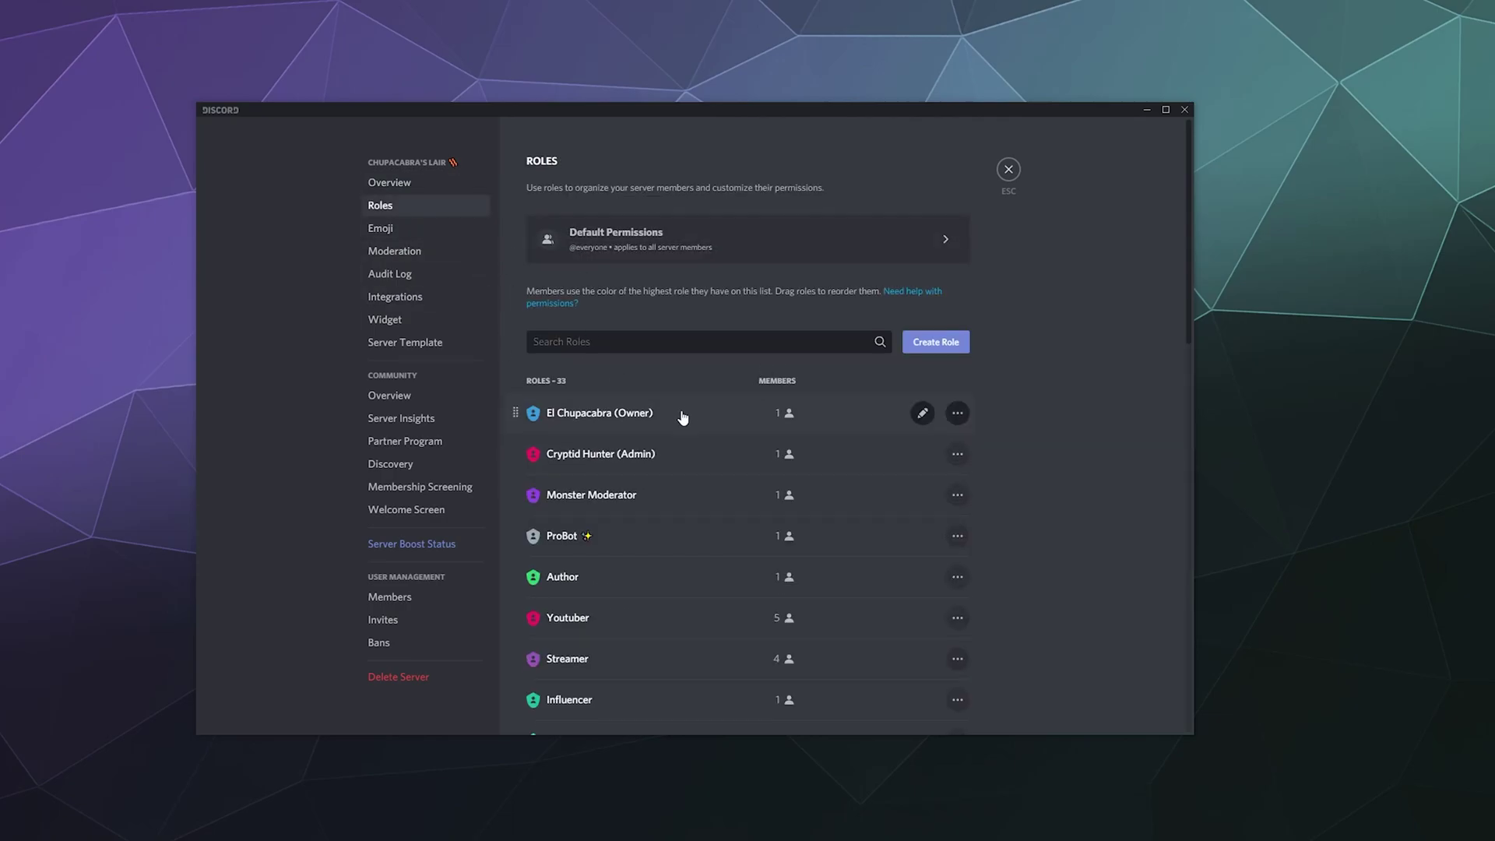
scroll(677, 468, down, 3)
scroll(655, 480, up, 3)
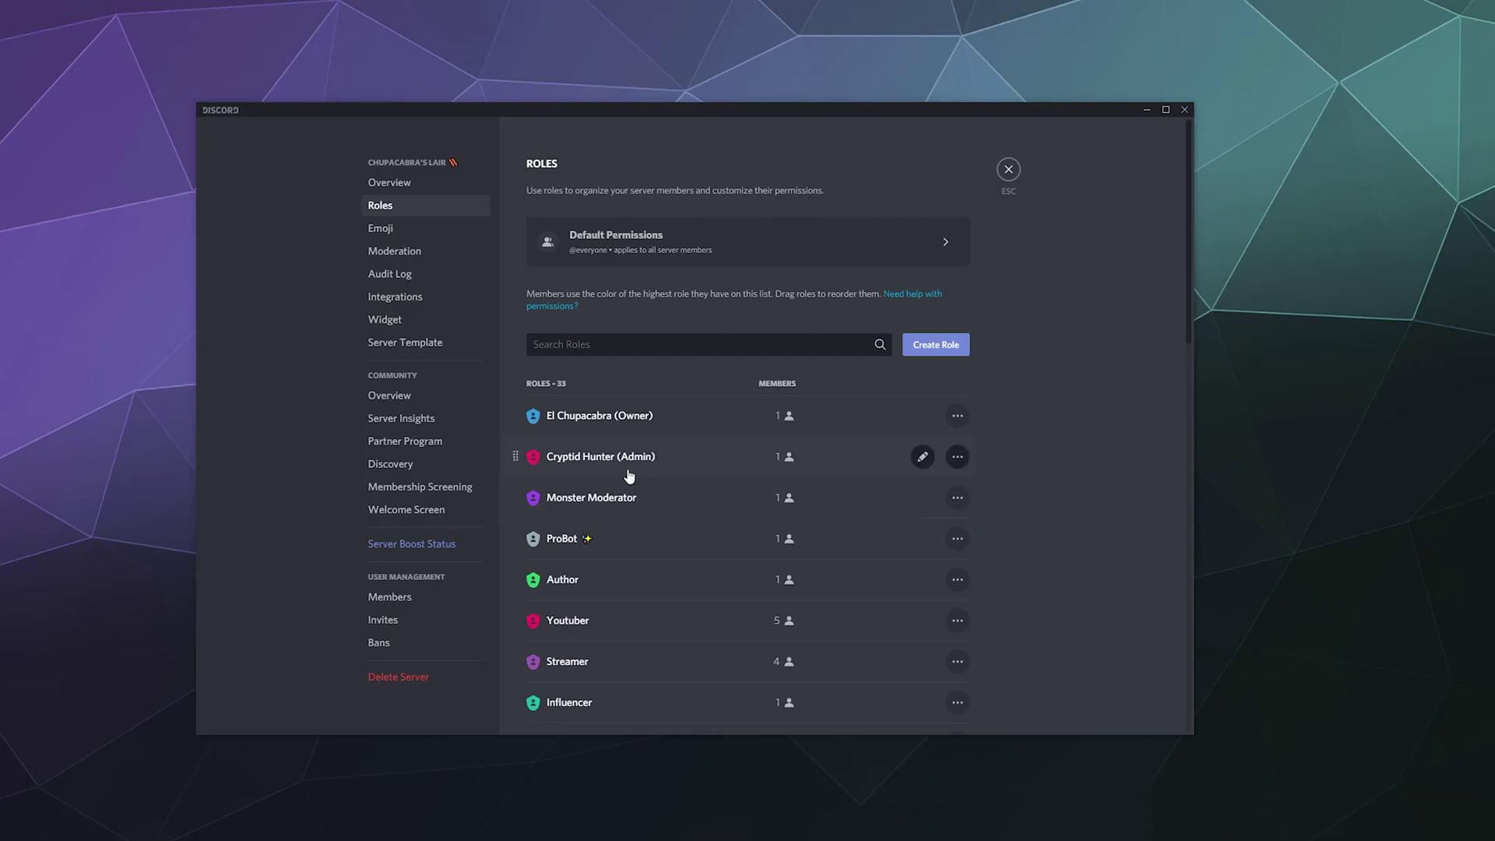
scroll(628, 478, down, 5)
scroll(626, 467, up, 4)
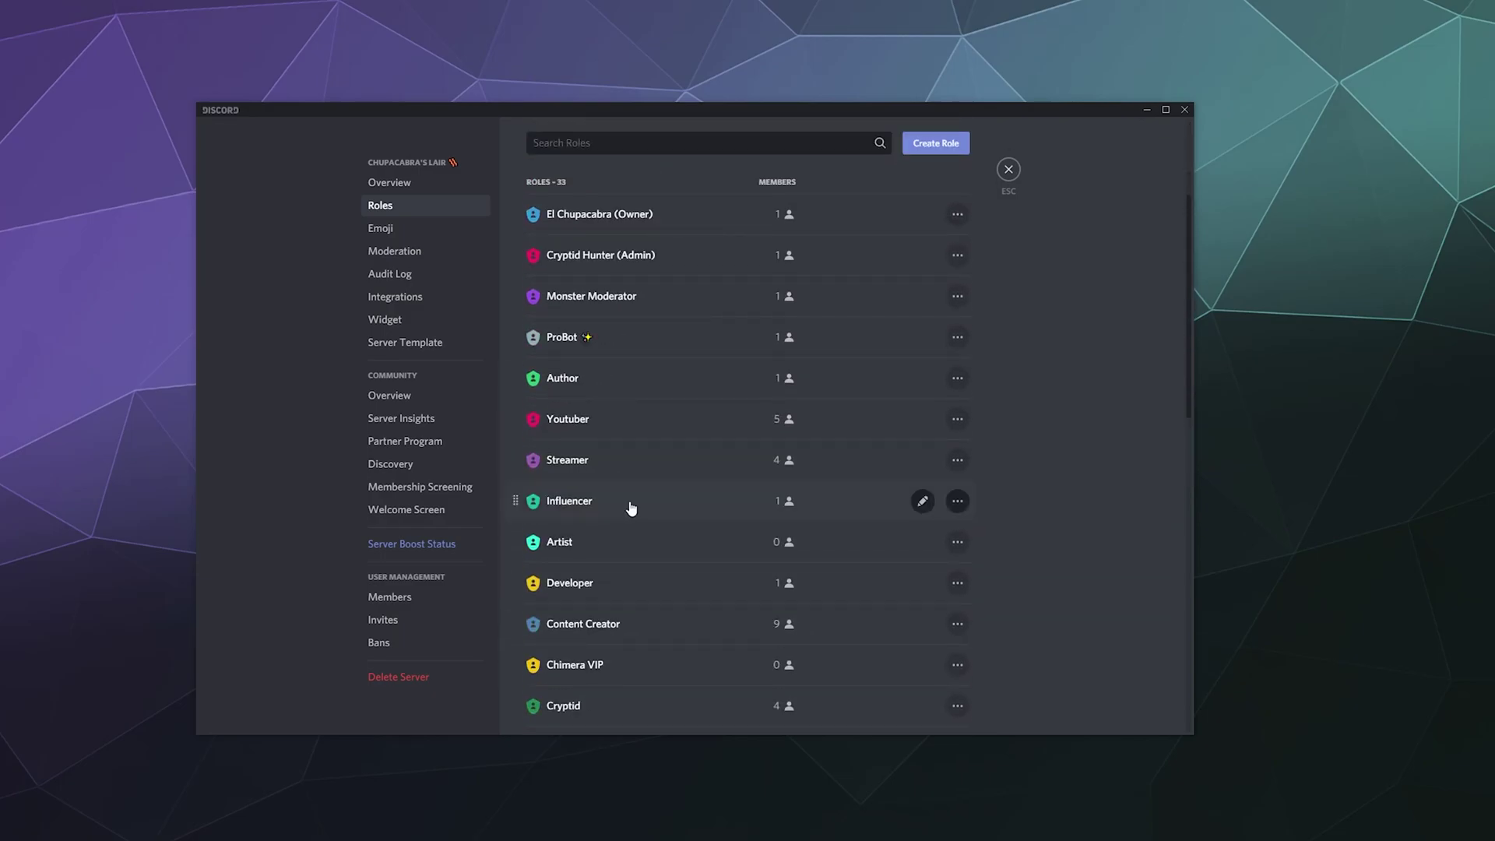
mouse_move(700, 498)
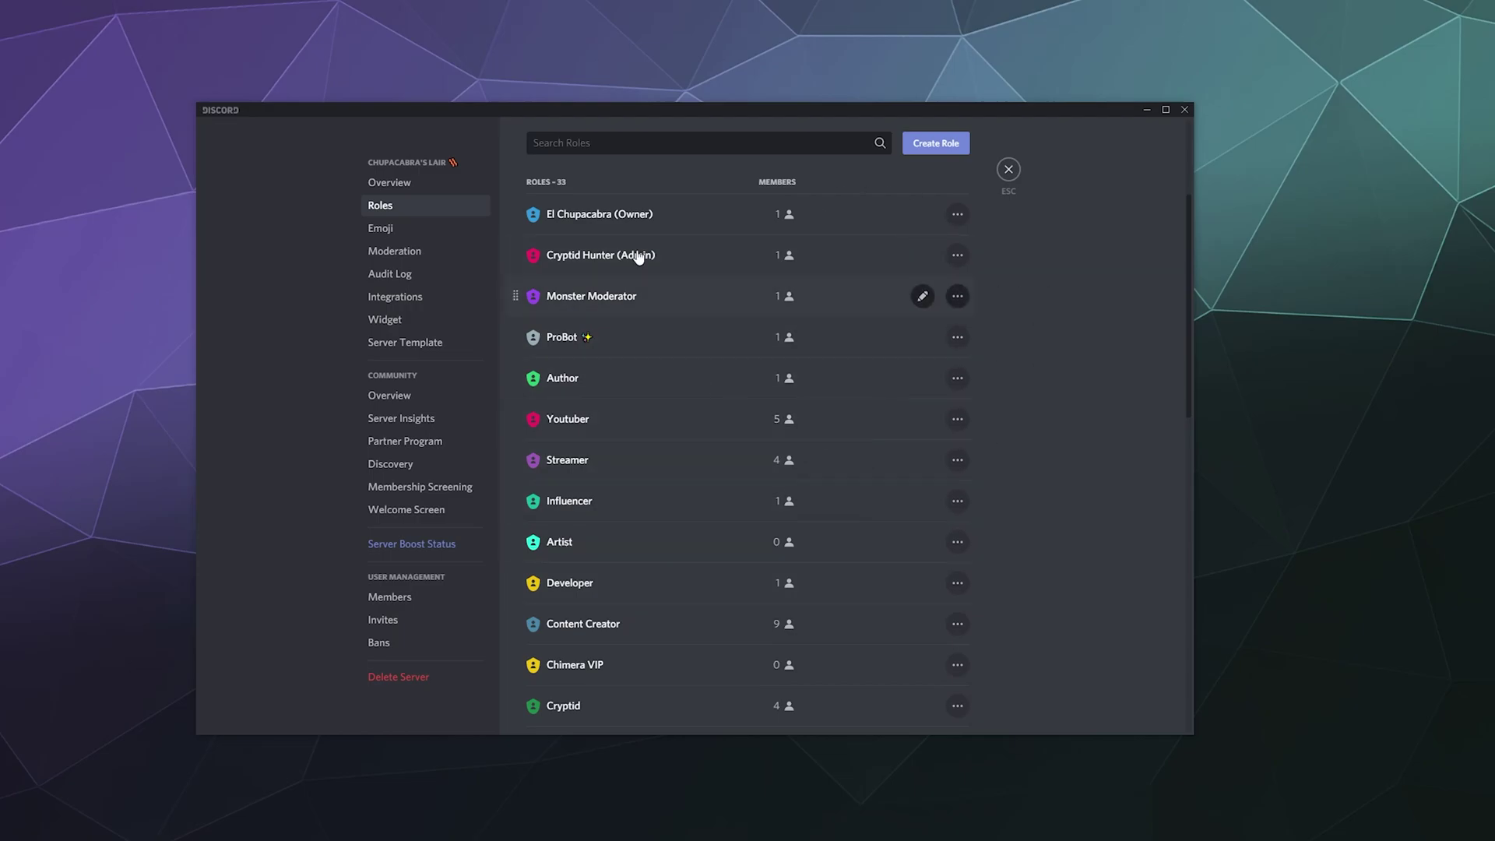
scroll(712, 443, down, 3)
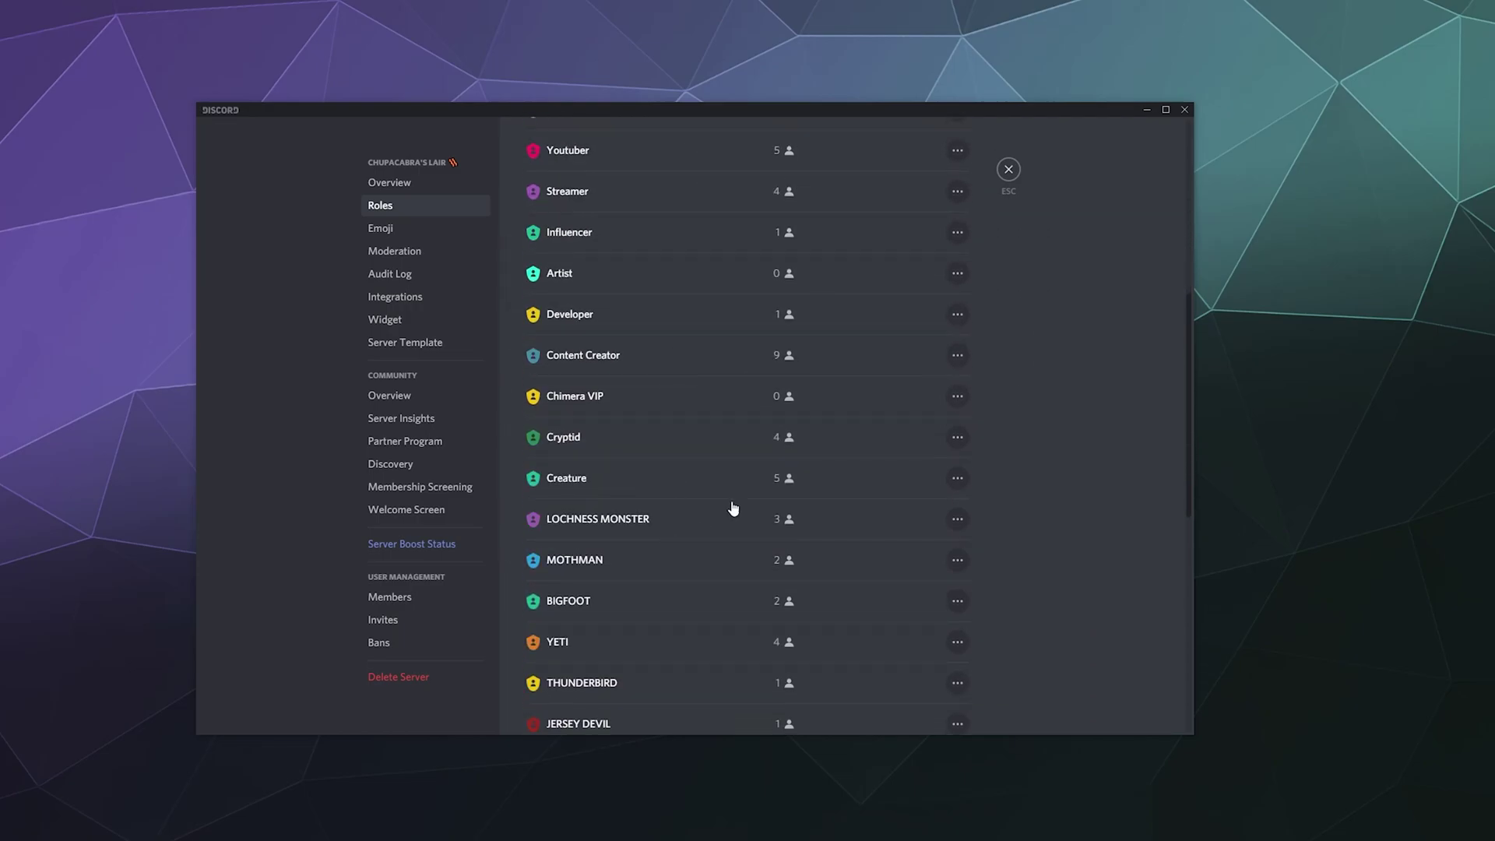
scroll(707, 467, up, 5)
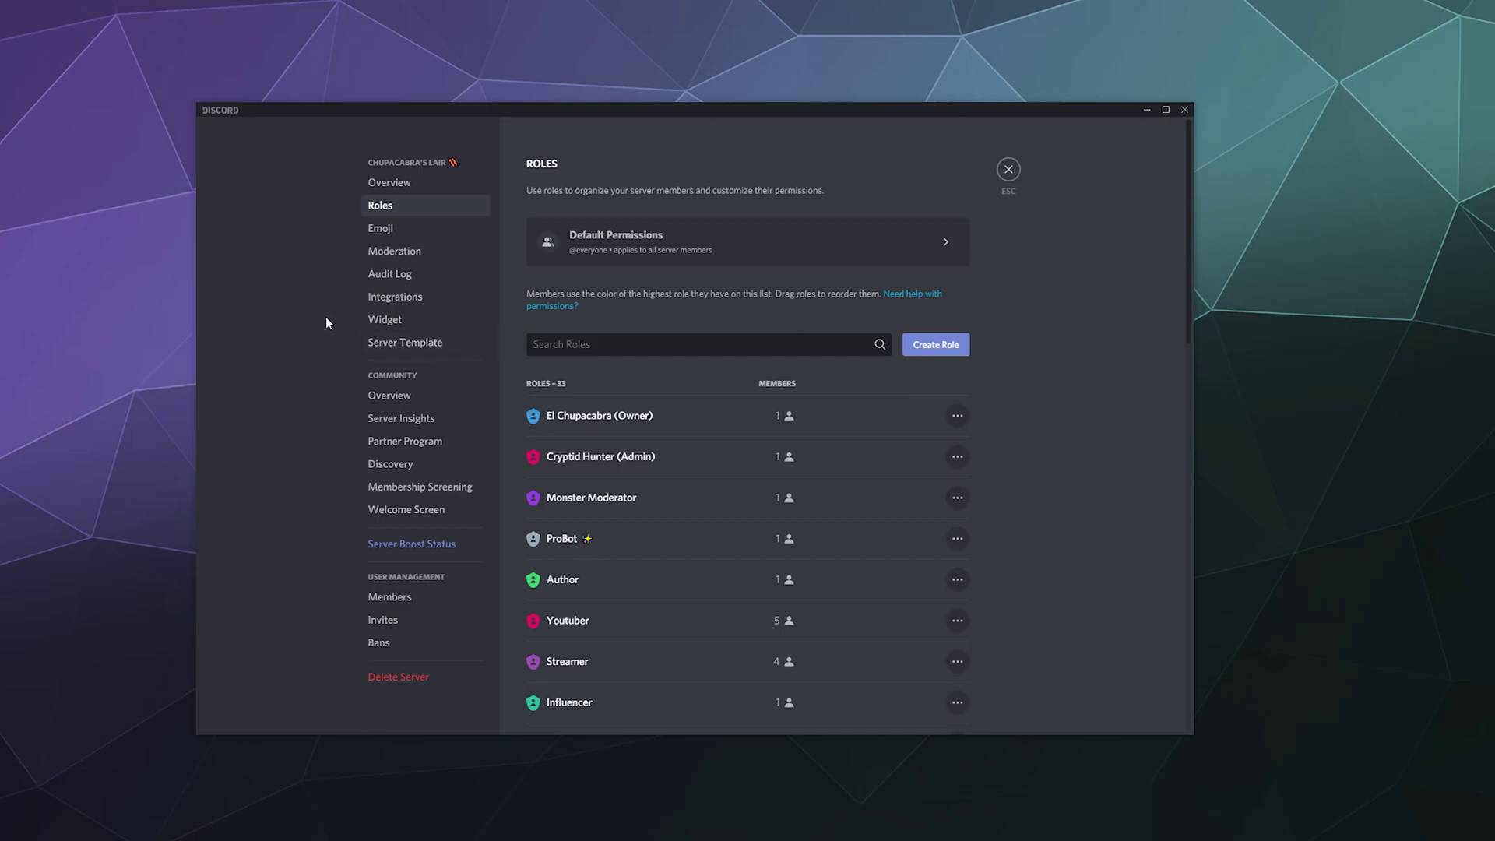
Step: Browse the 3,038-member list, opening one member's role picker and dismissing it unchanged
click(386, 595)
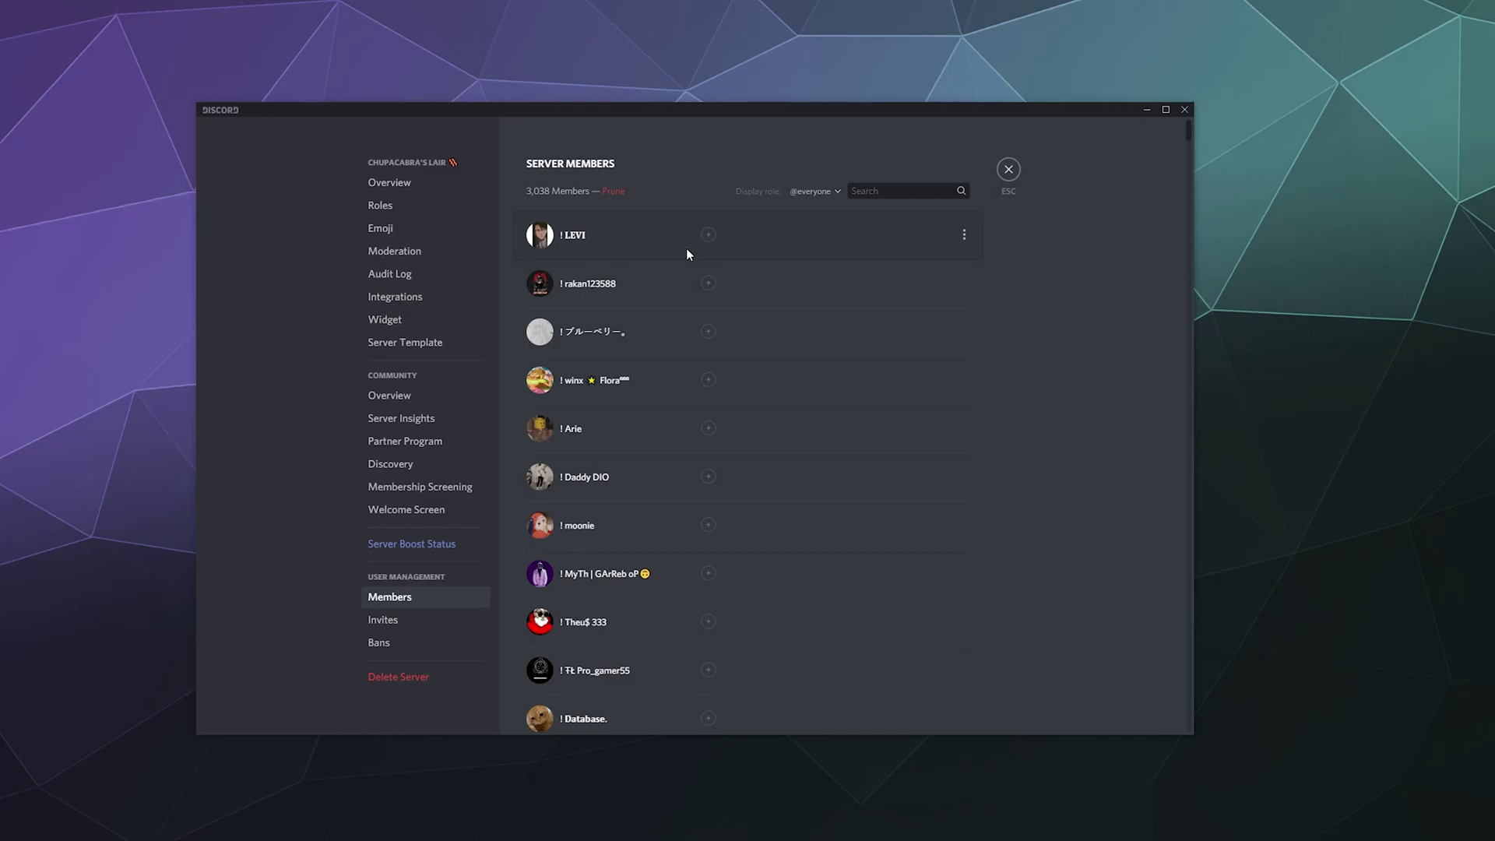
click(709, 428)
scroll(711, 528, down, 5)
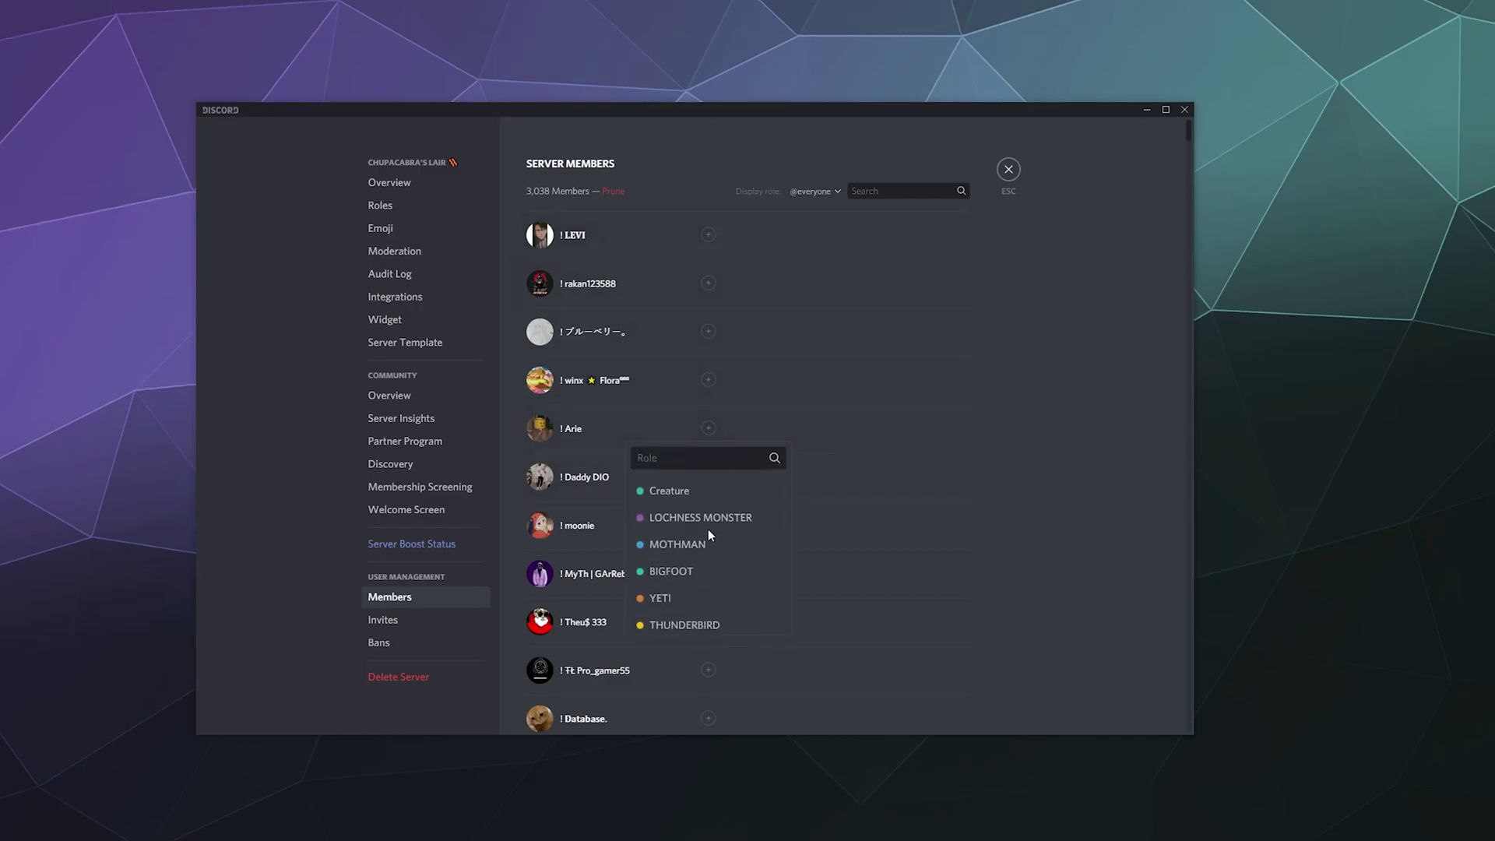
scroll(692, 537, down, 2)
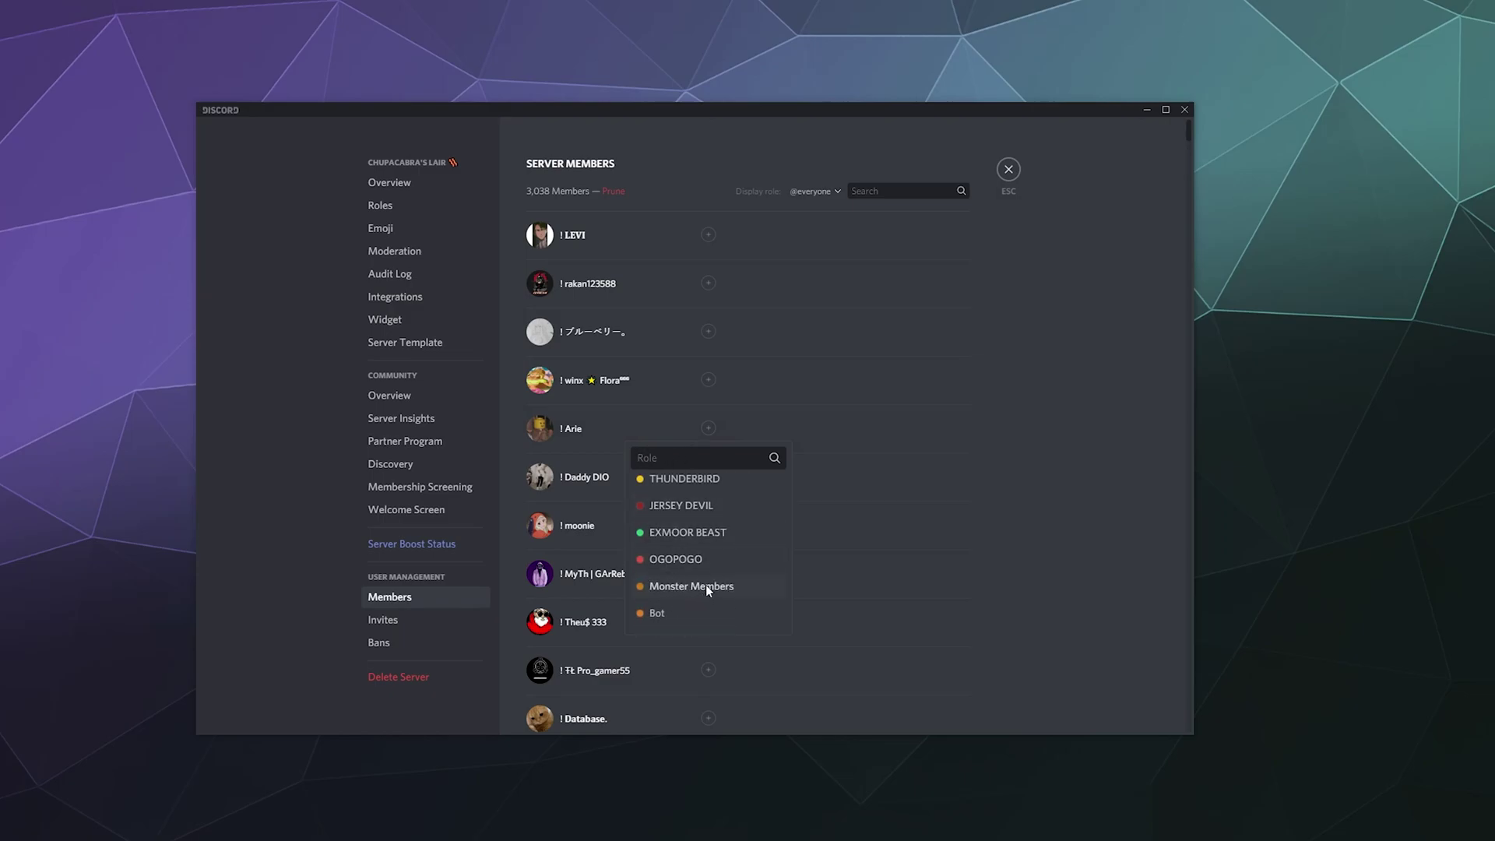
click(1083, 431)
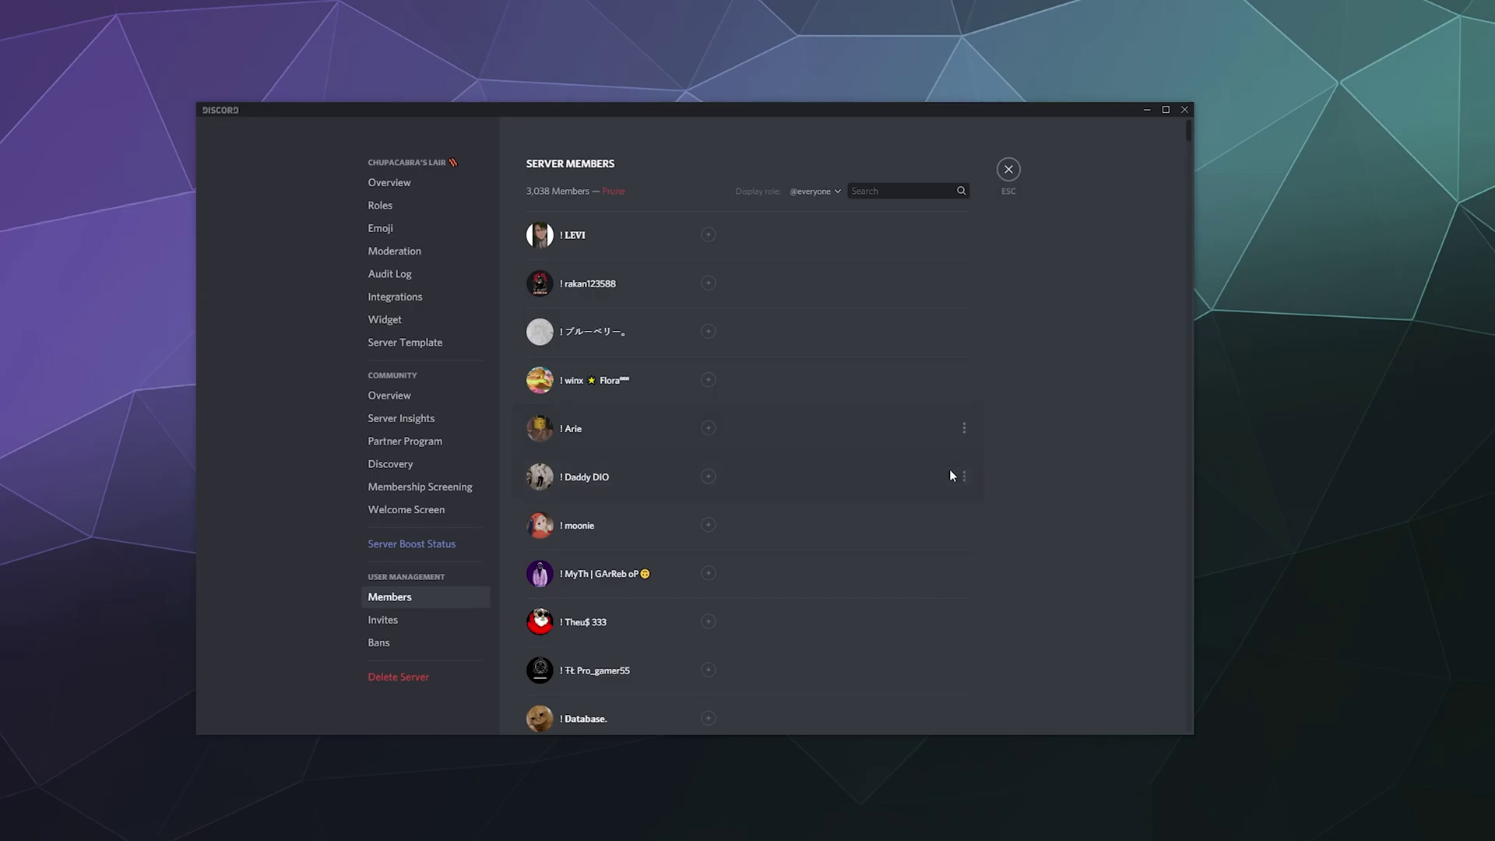
scroll(704, 439, down, 2)
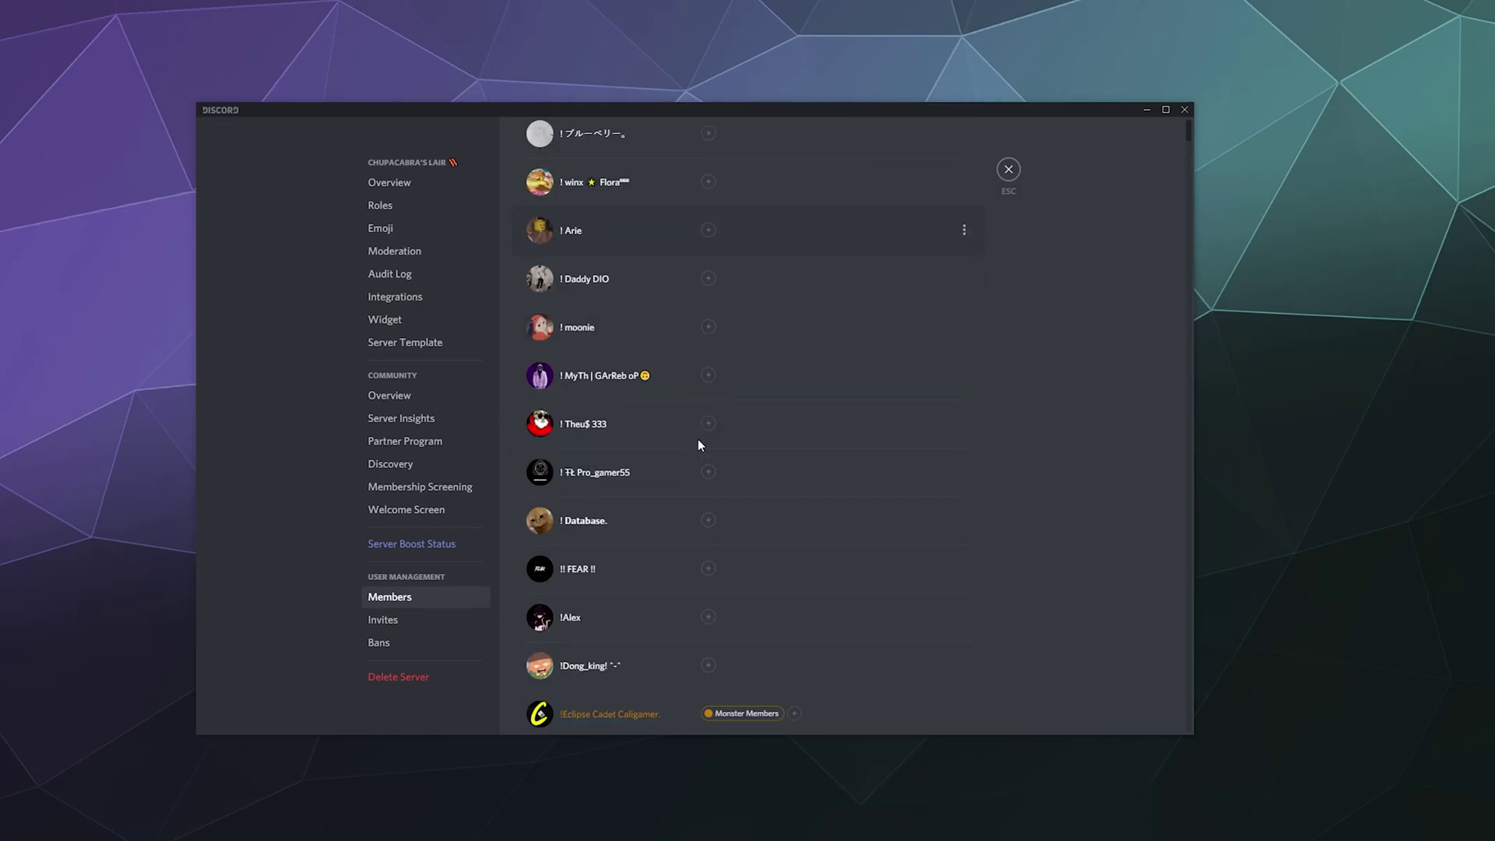
scroll(697, 438, down, 3)
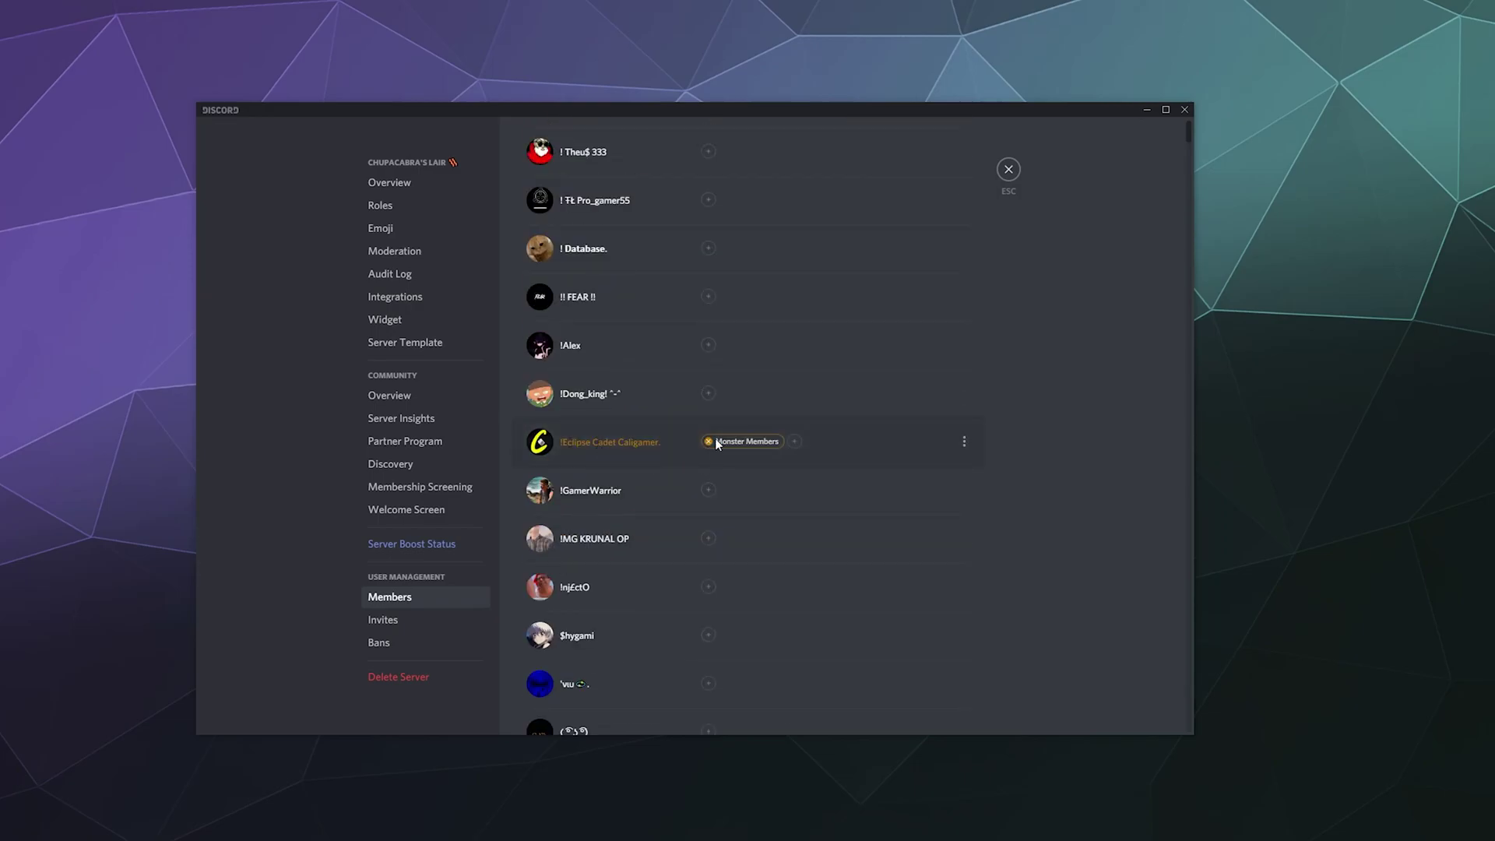
scroll(934, 234, up, 1)
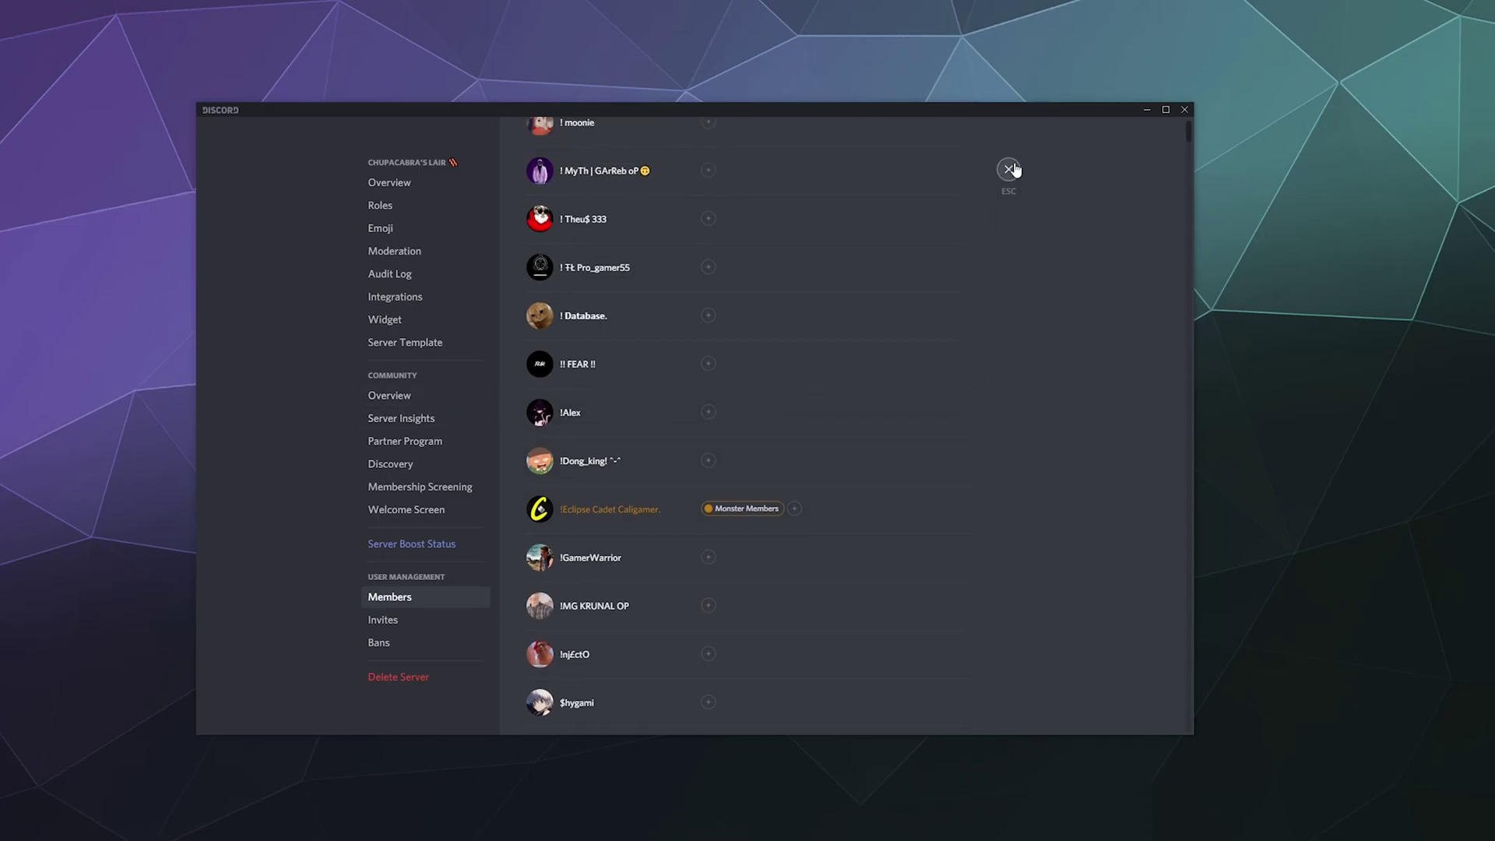
click(1010, 174)
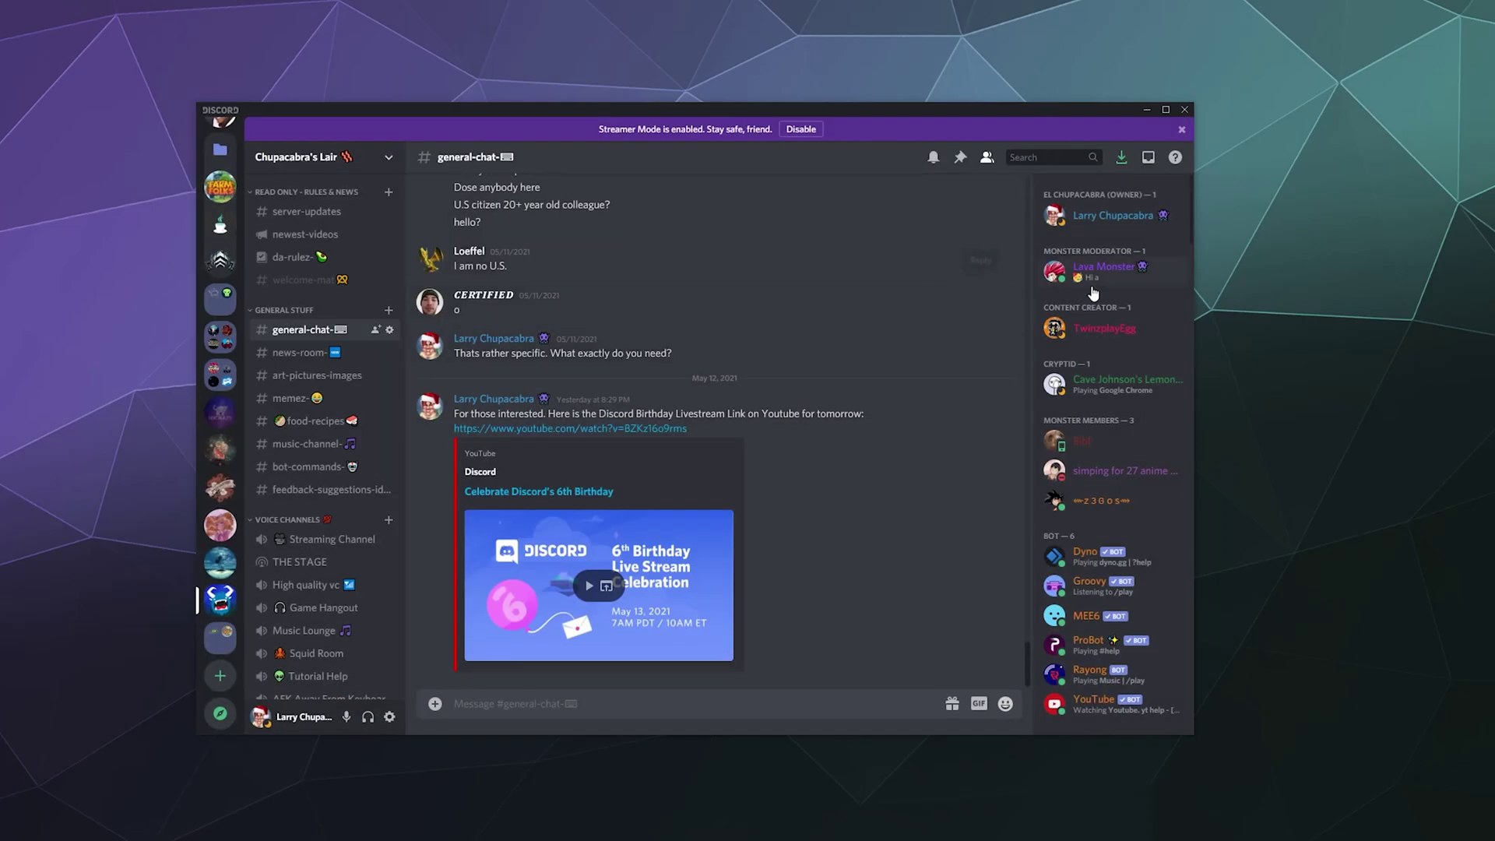
scroll(1109, 591, down, 2)
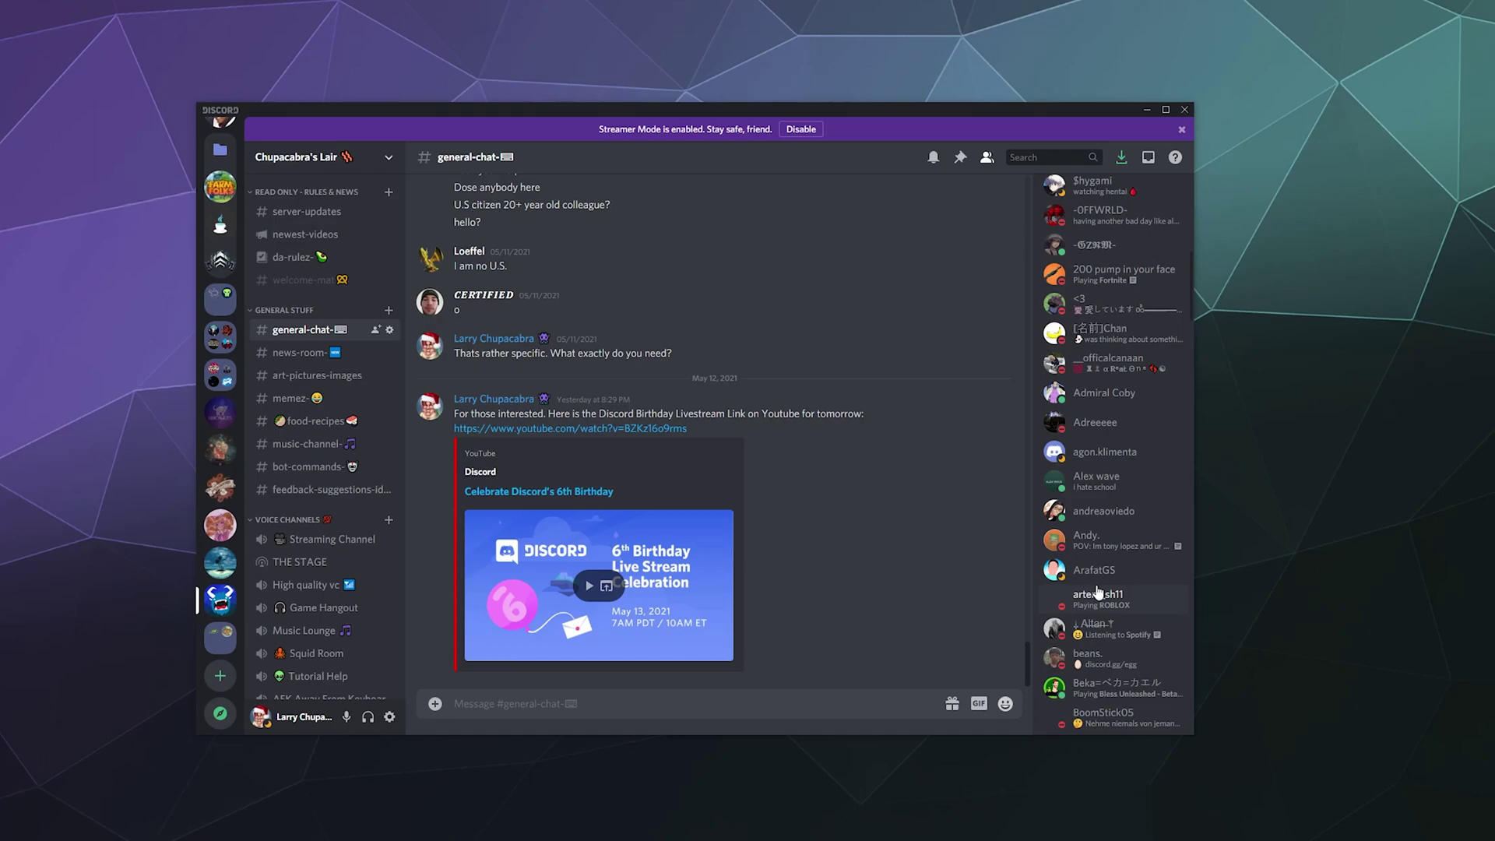
click(1150, 576)
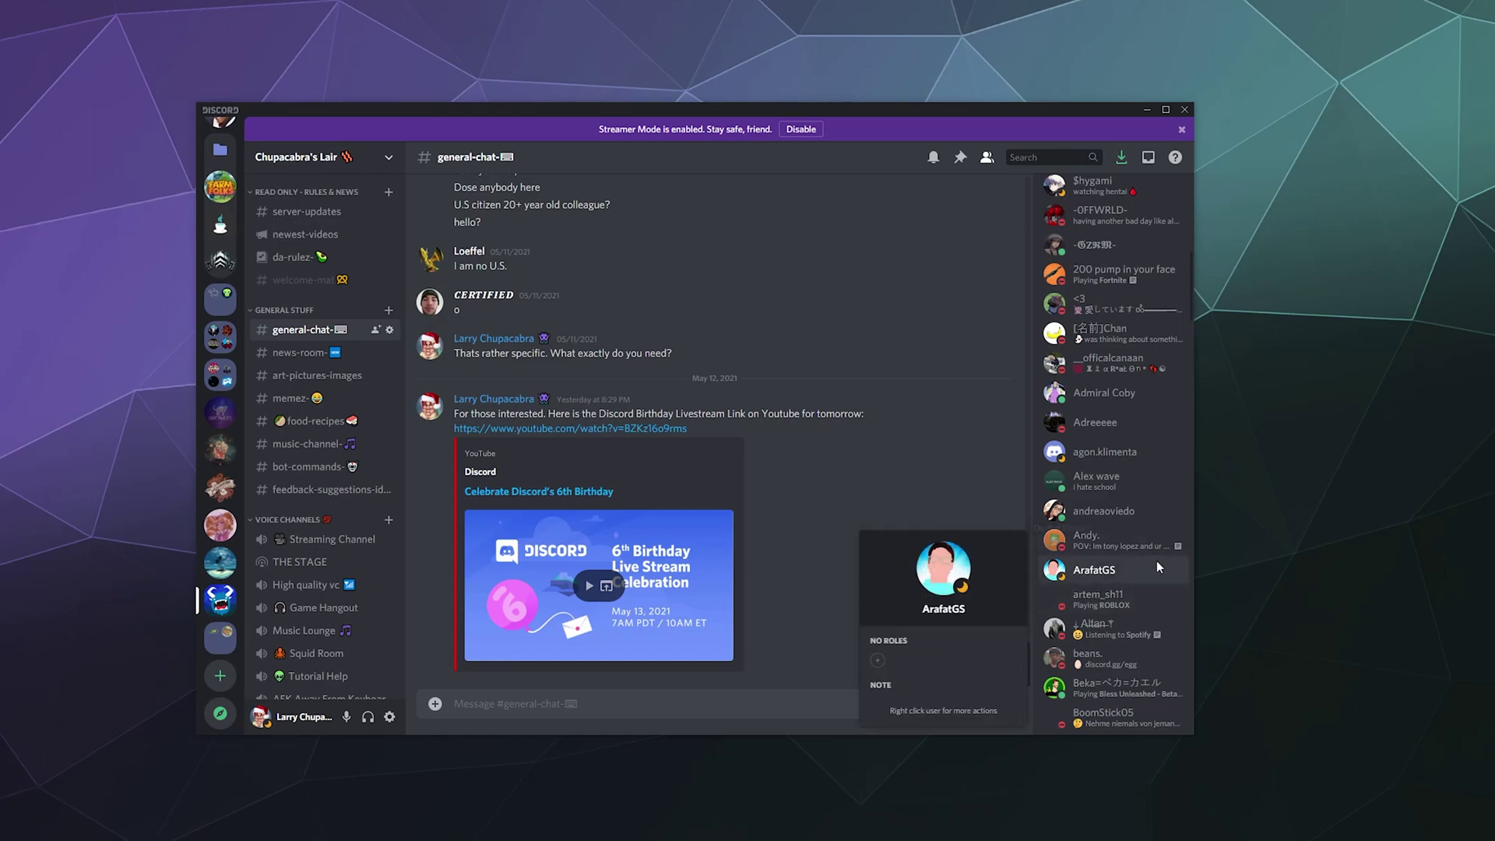
click(879, 661)
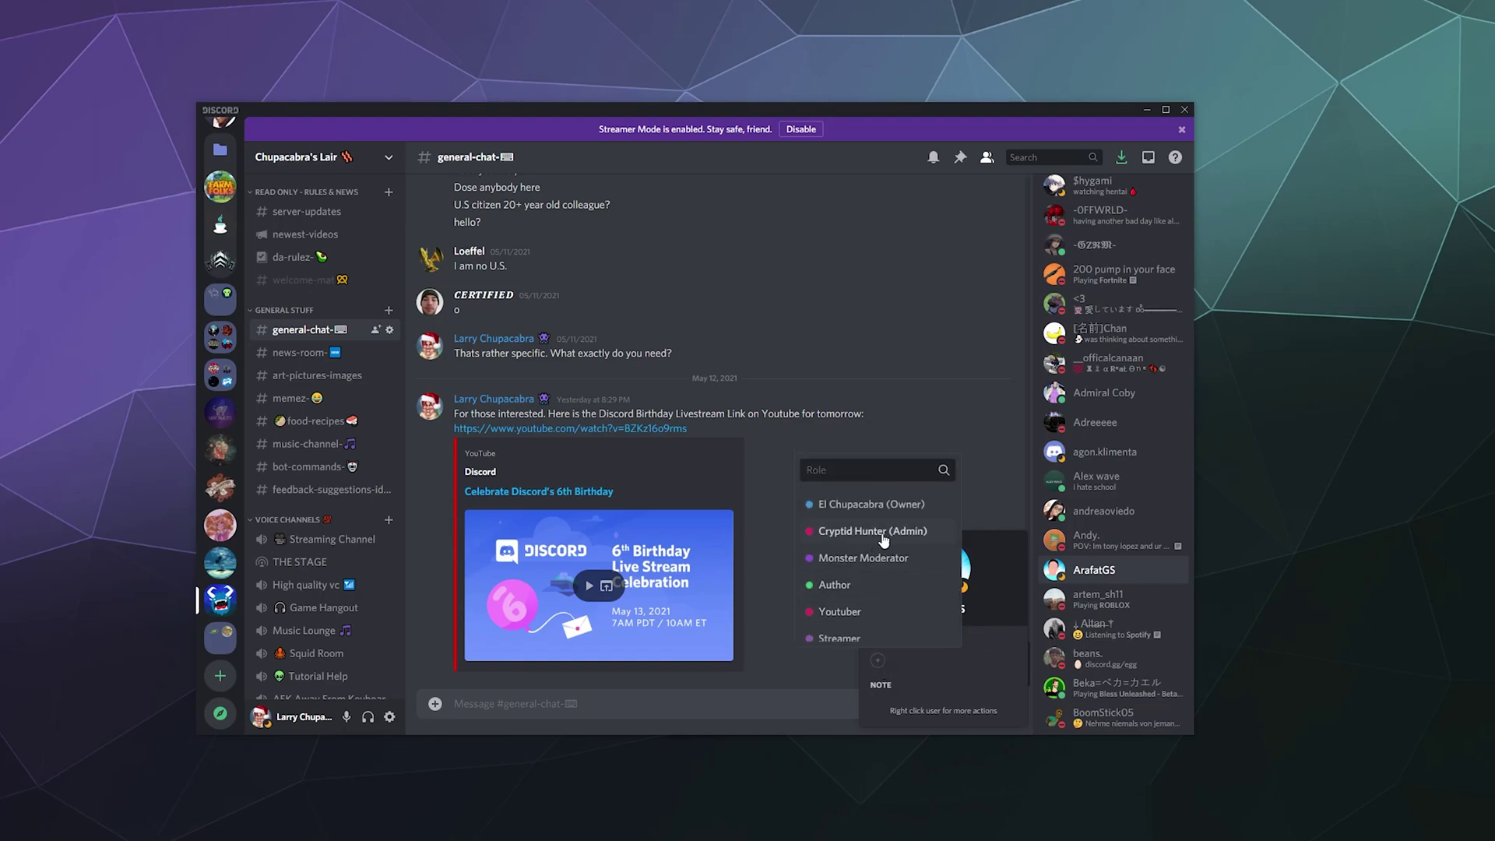
scroll(828, 584, down, 2)
scroll(830, 560, down, 2)
scroll(874, 551, down, 2)
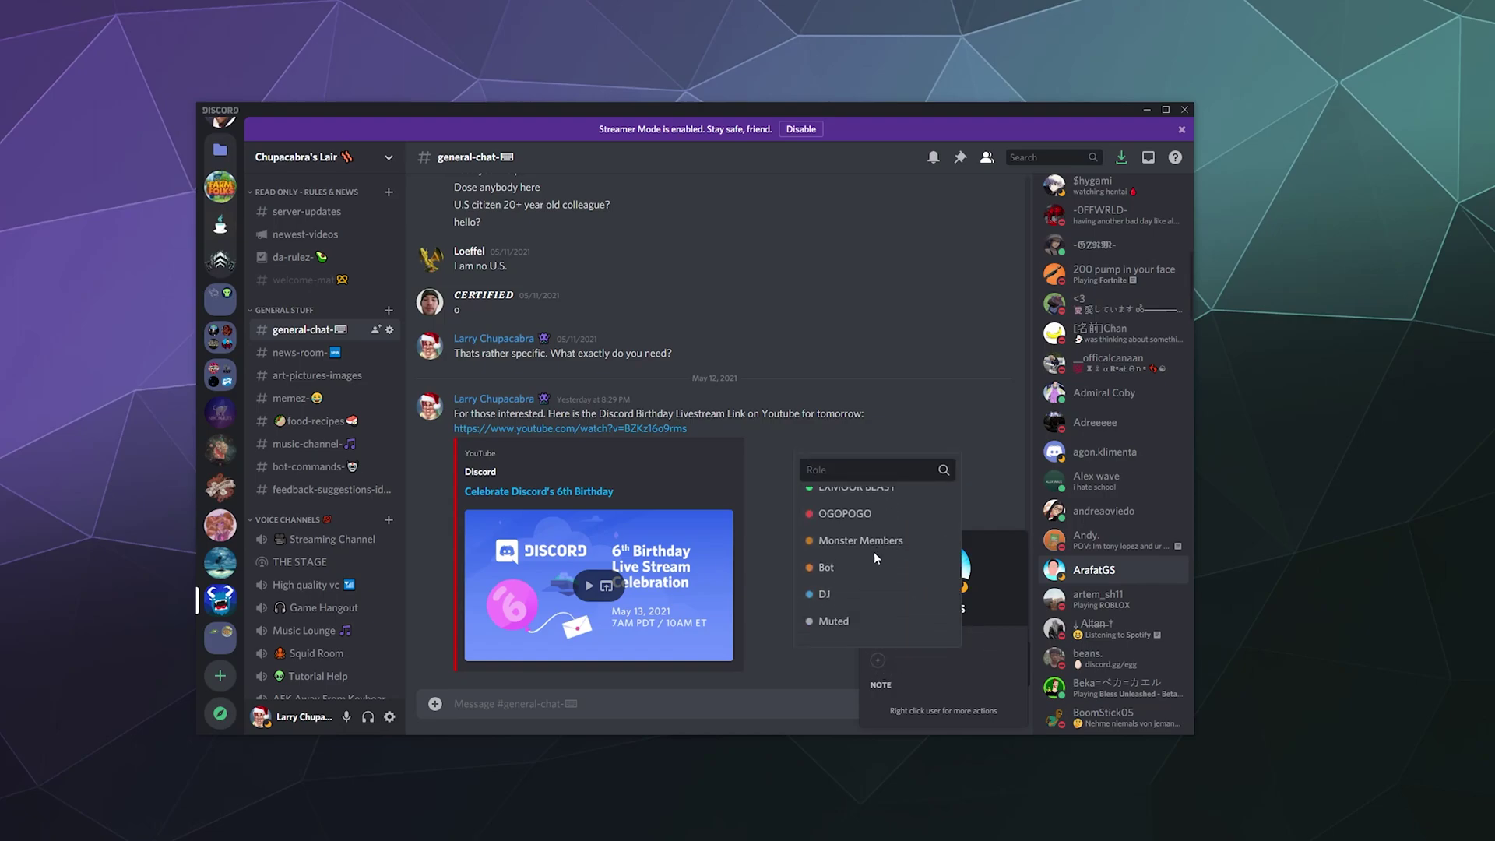
click(874, 538)
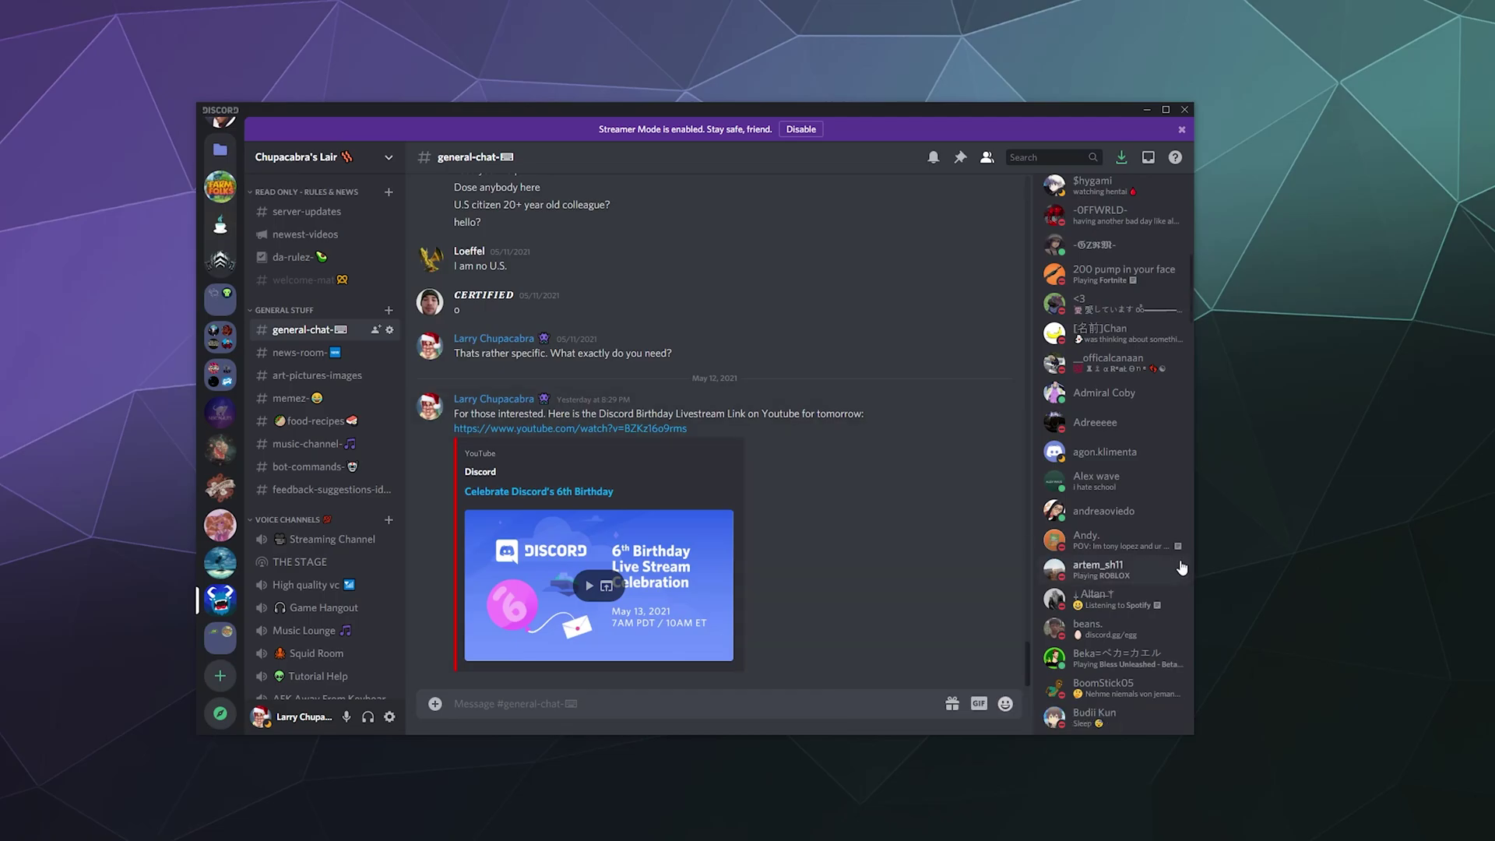
scroll(1122, 572, up, 5)
scroll(1125, 568, up, 2)
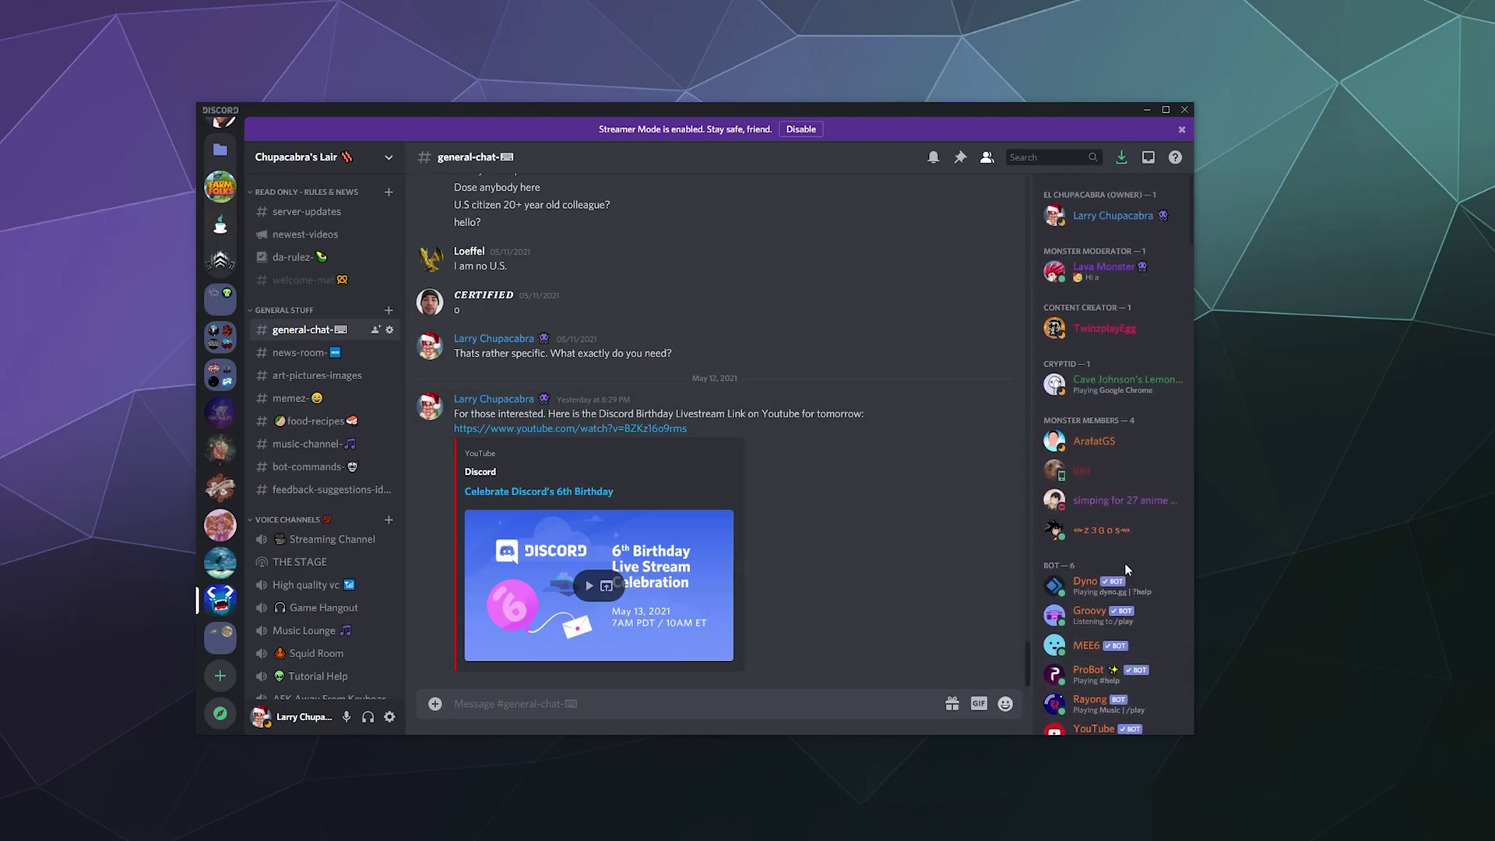
click(1110, 440)
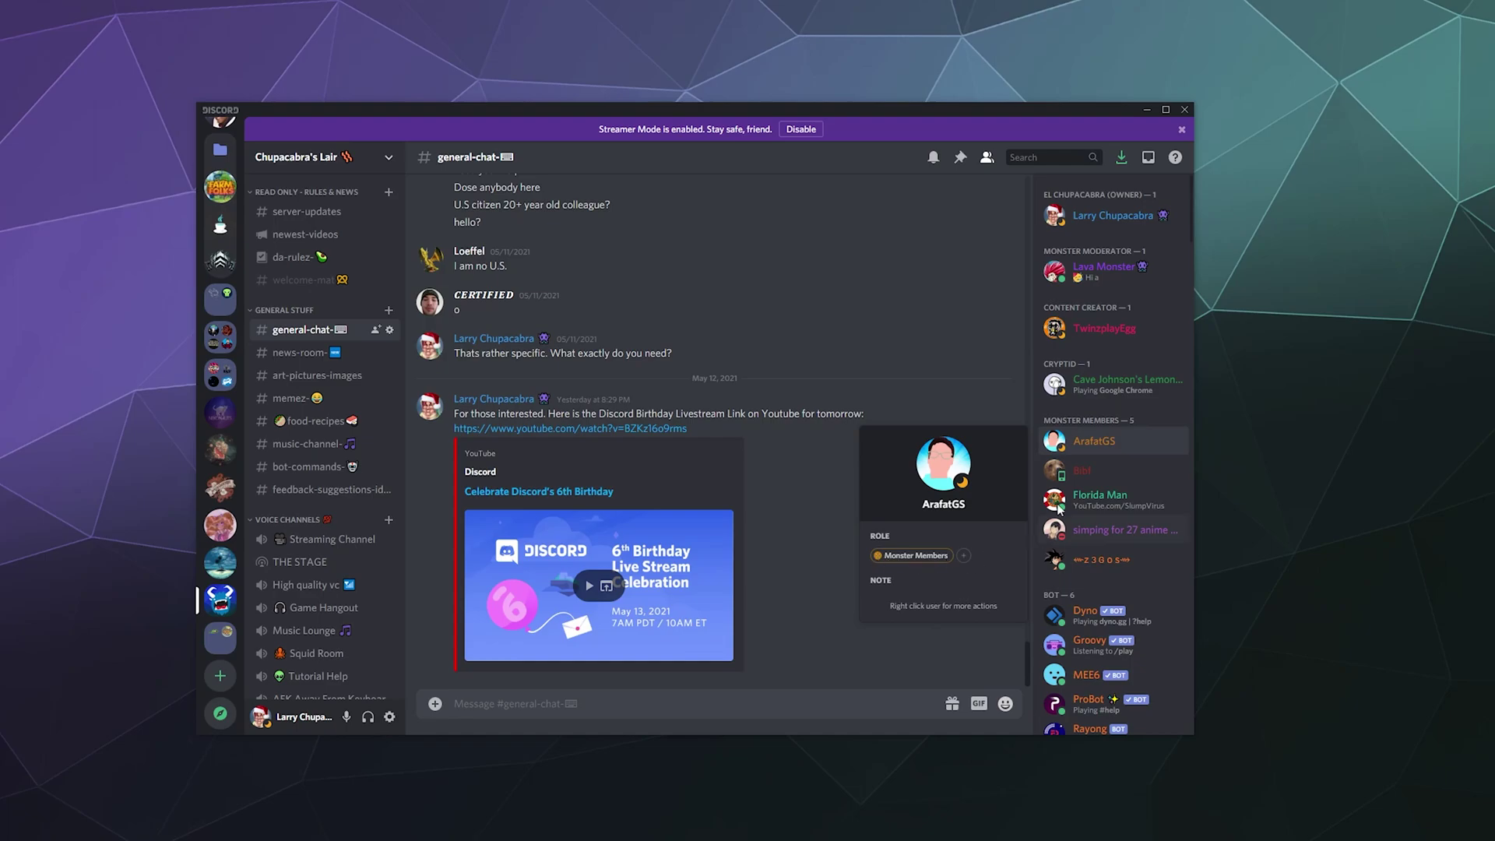
click(969, 360)
right_click(1112, 441)
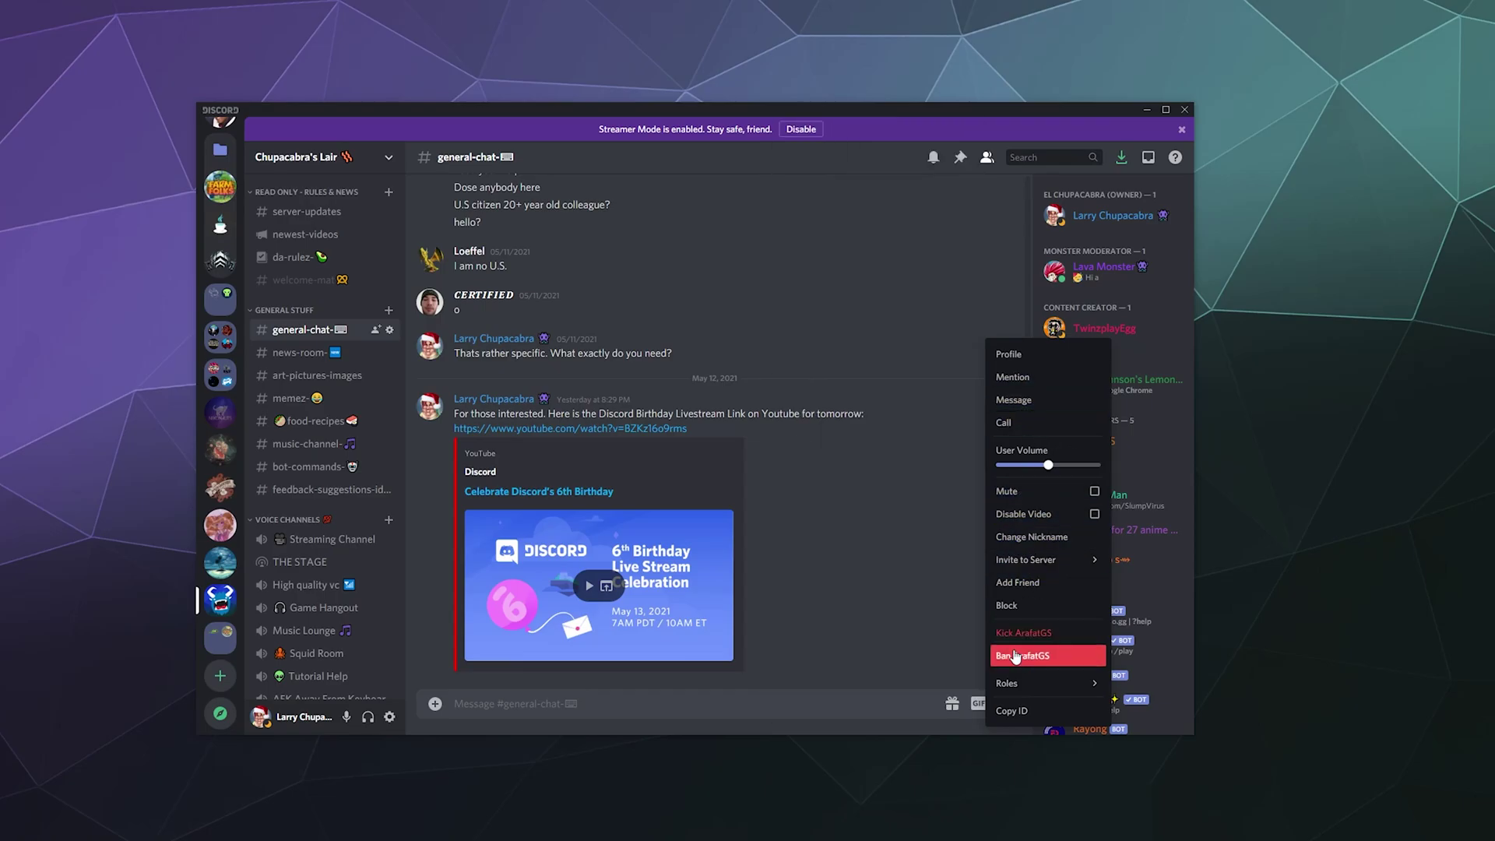
mouse_move(1046, 683)
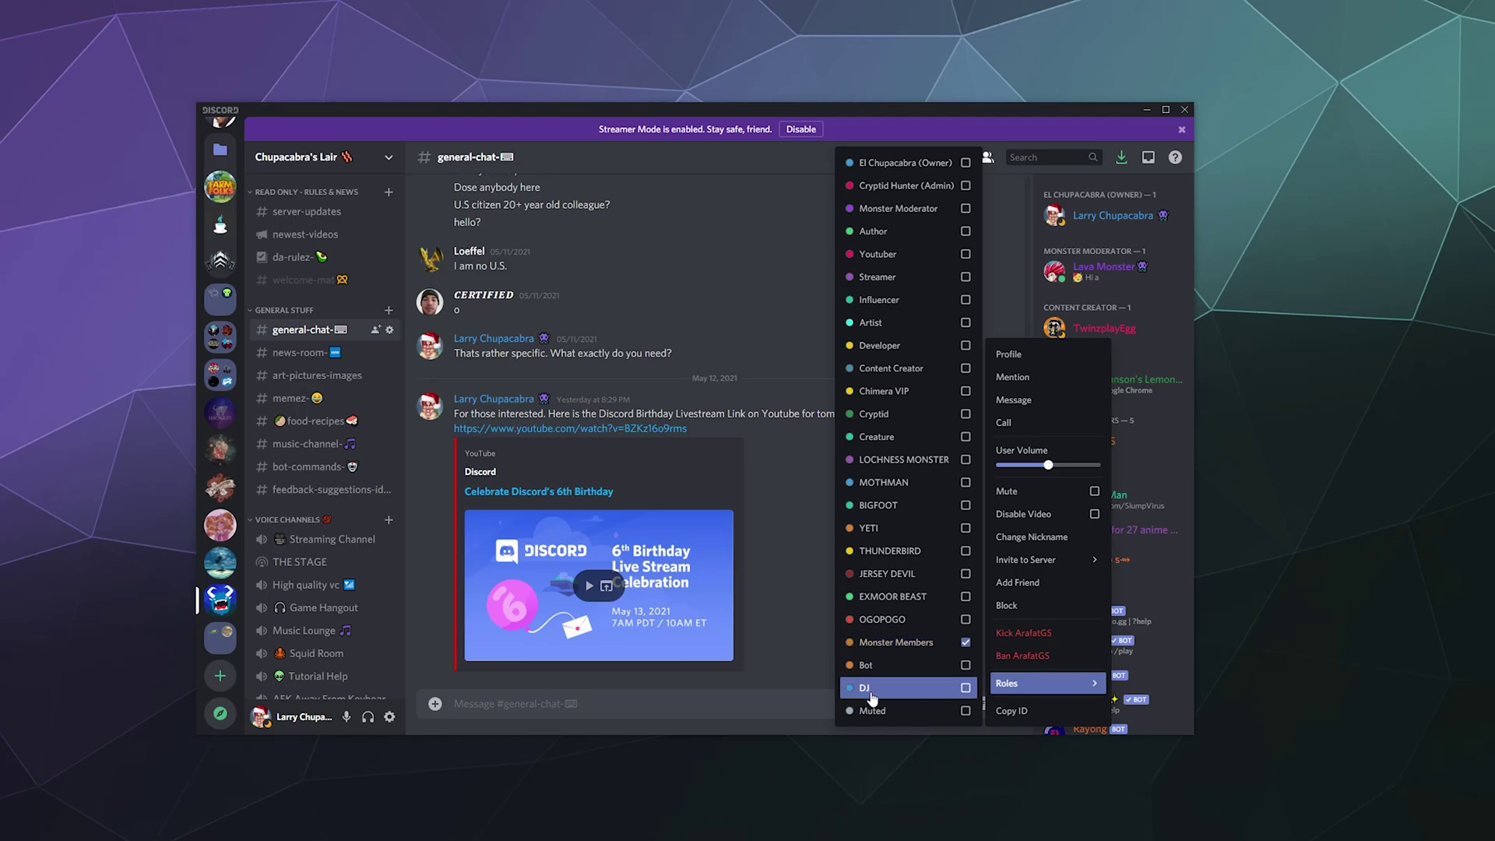
click(801, 685)
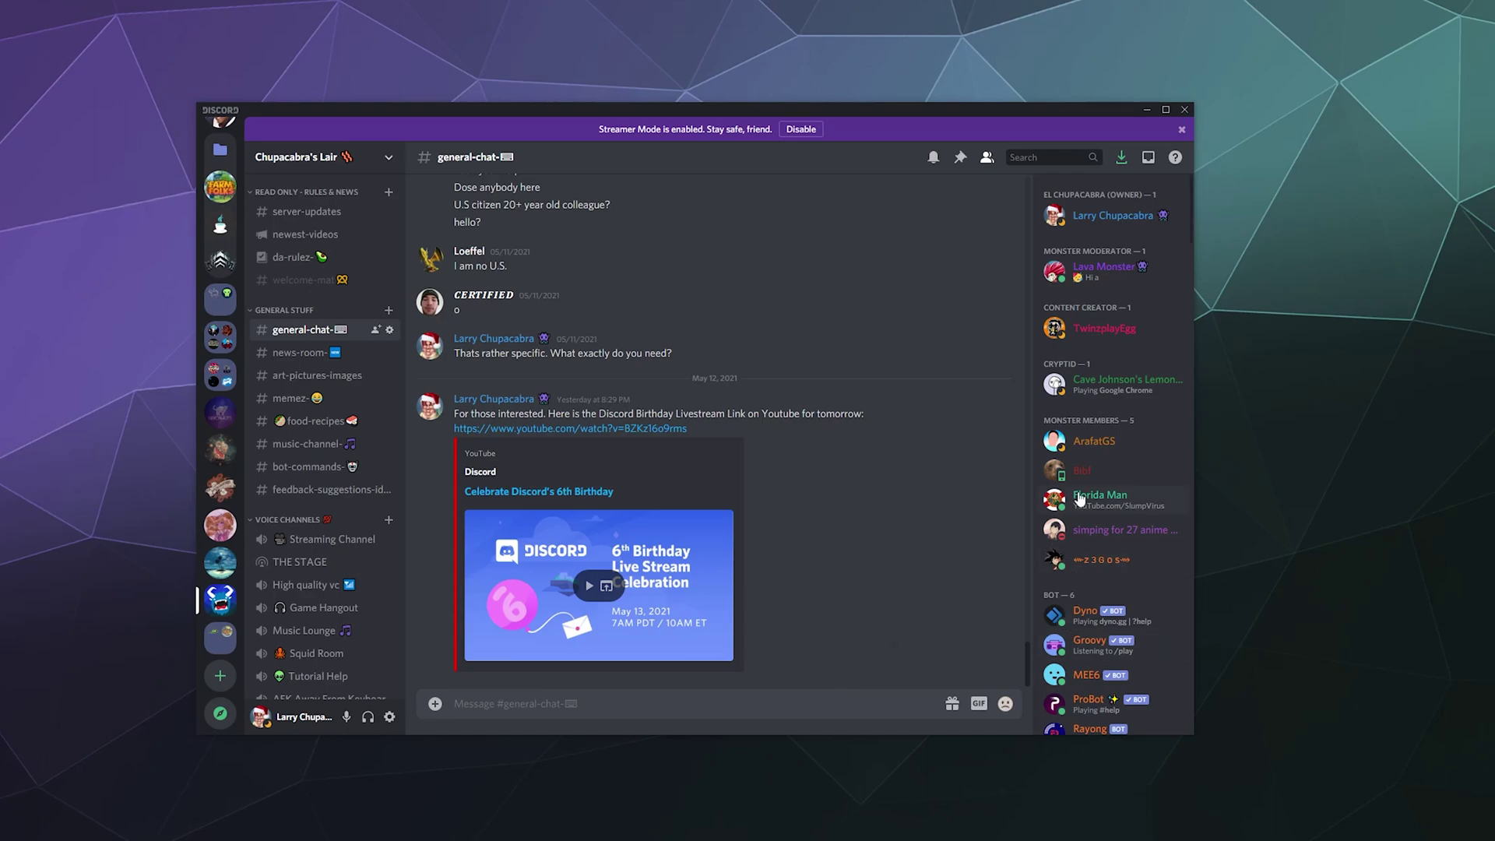
mouse_move(857, 565)
click(371, 156)
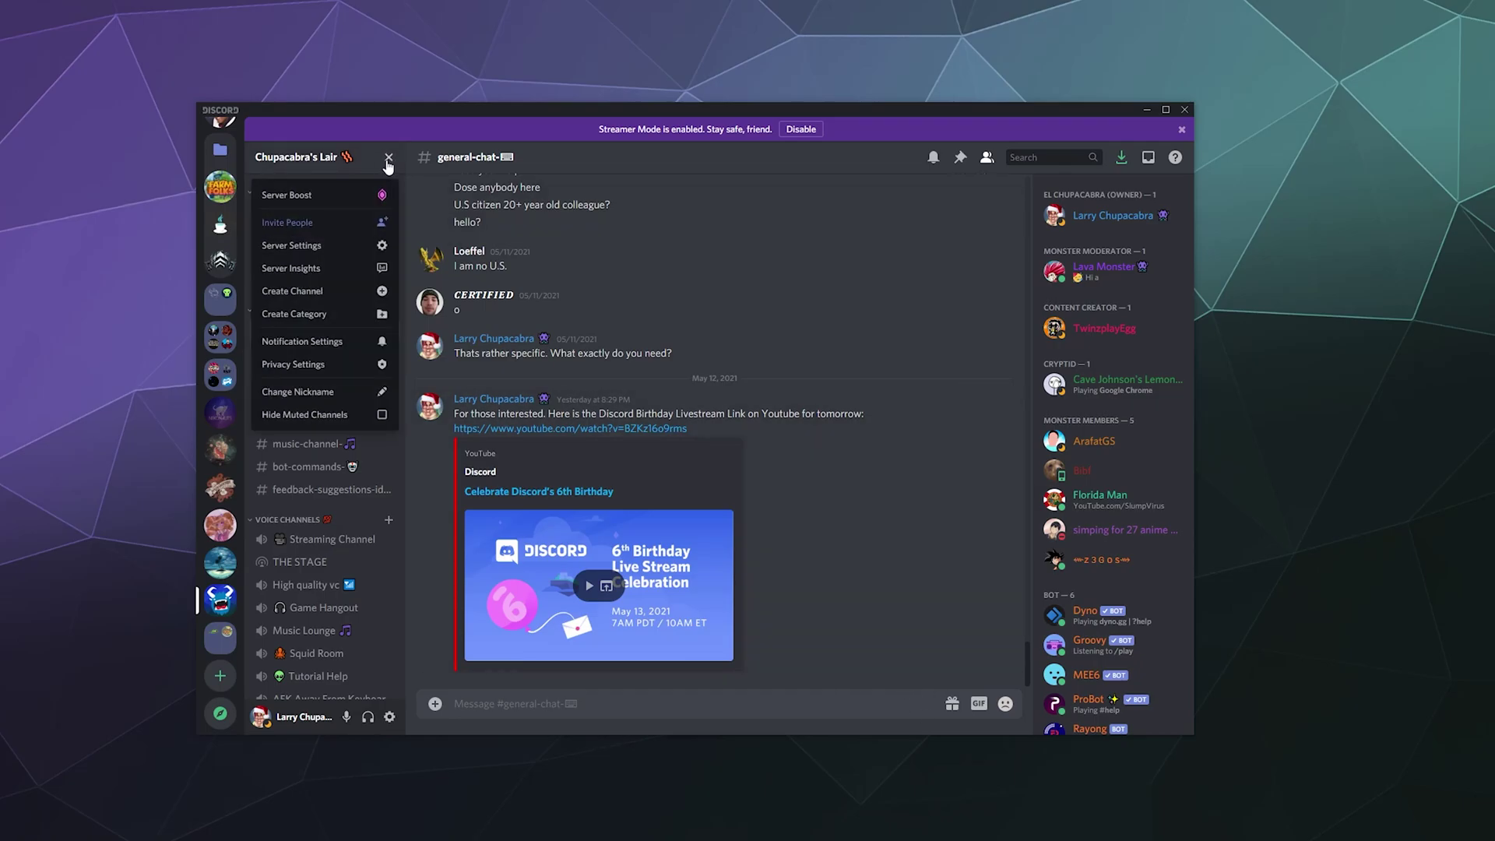
click(299, 246)
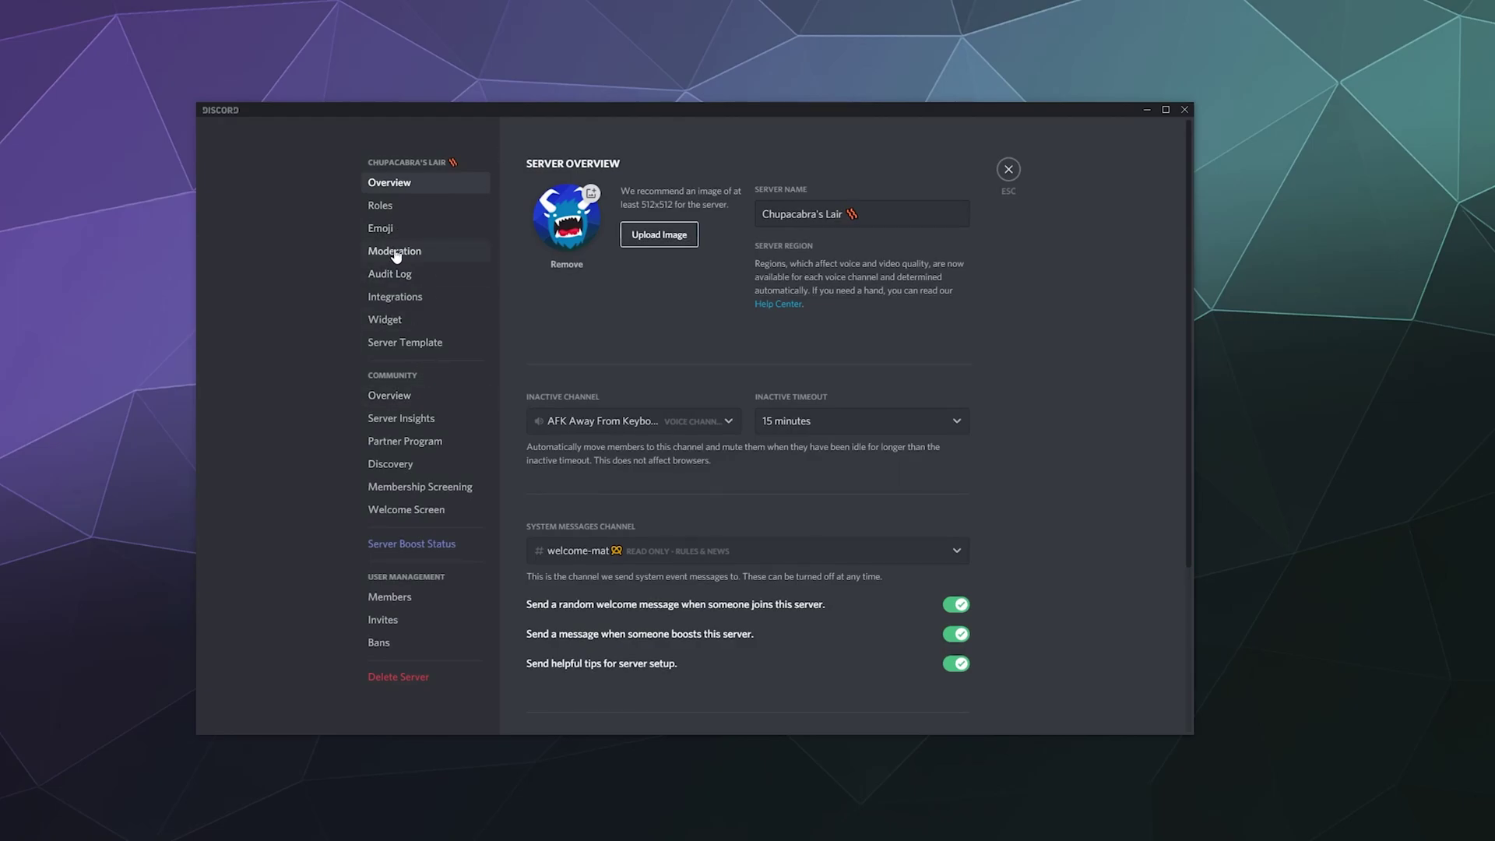
click(381, 205)
scroll(645, 456, down, 3)
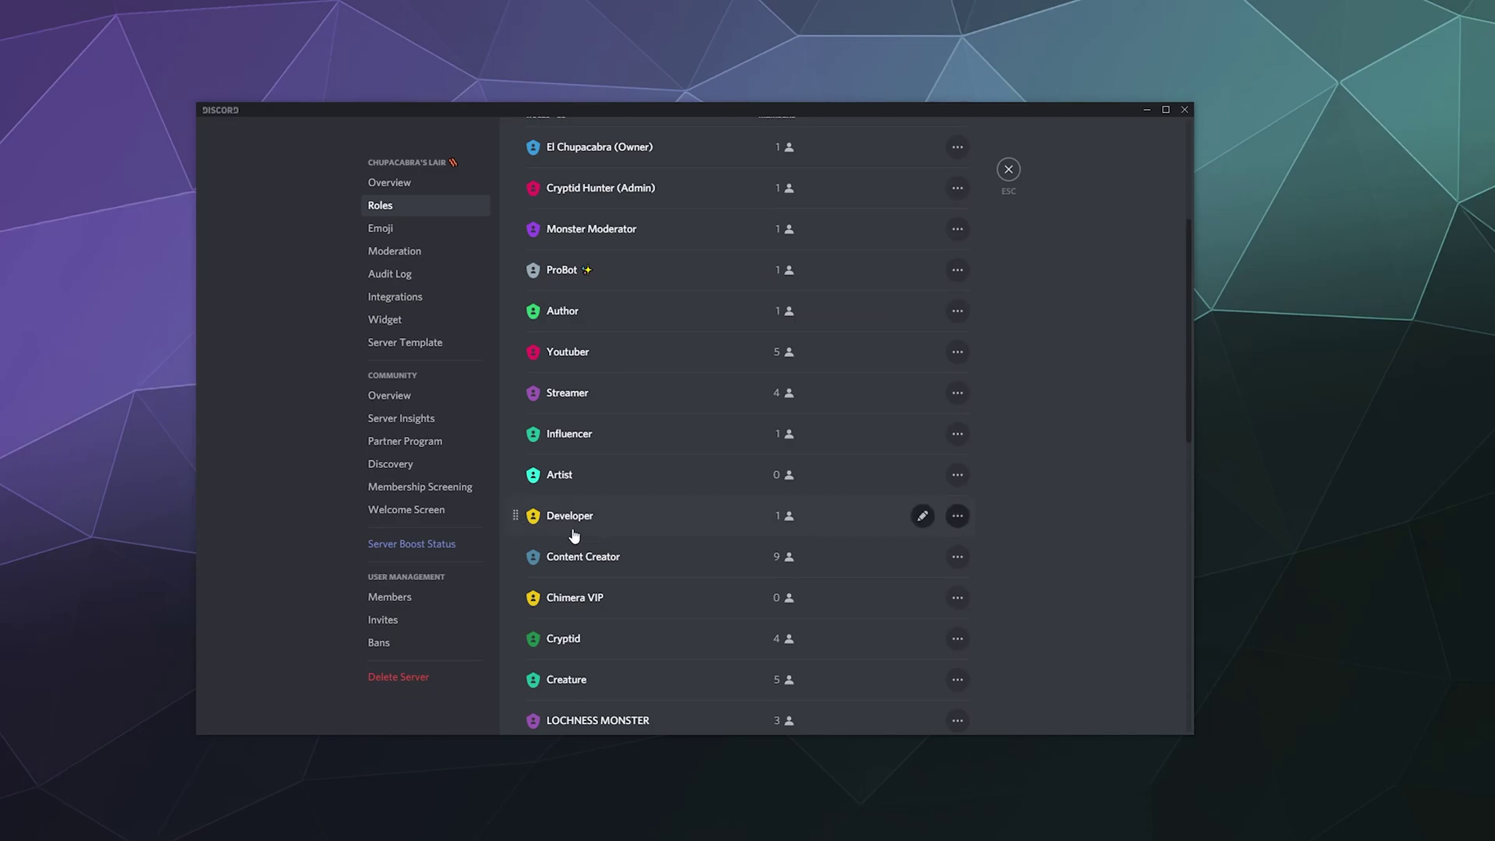
scroll(644, 526, down, 1)
scroll(586, 665, down, 2)
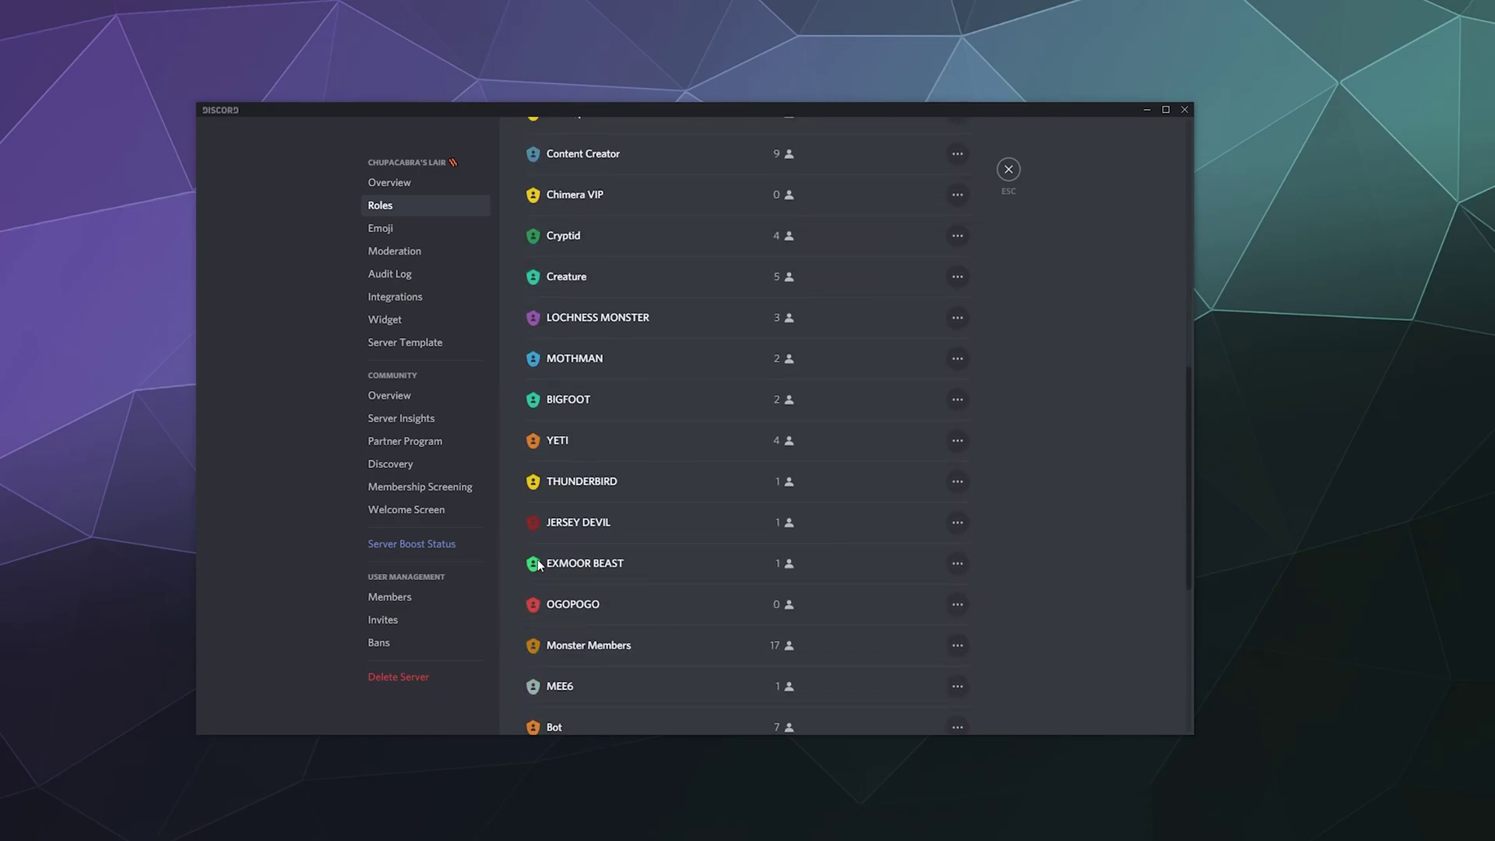
scroll(585, 608, up, 2)
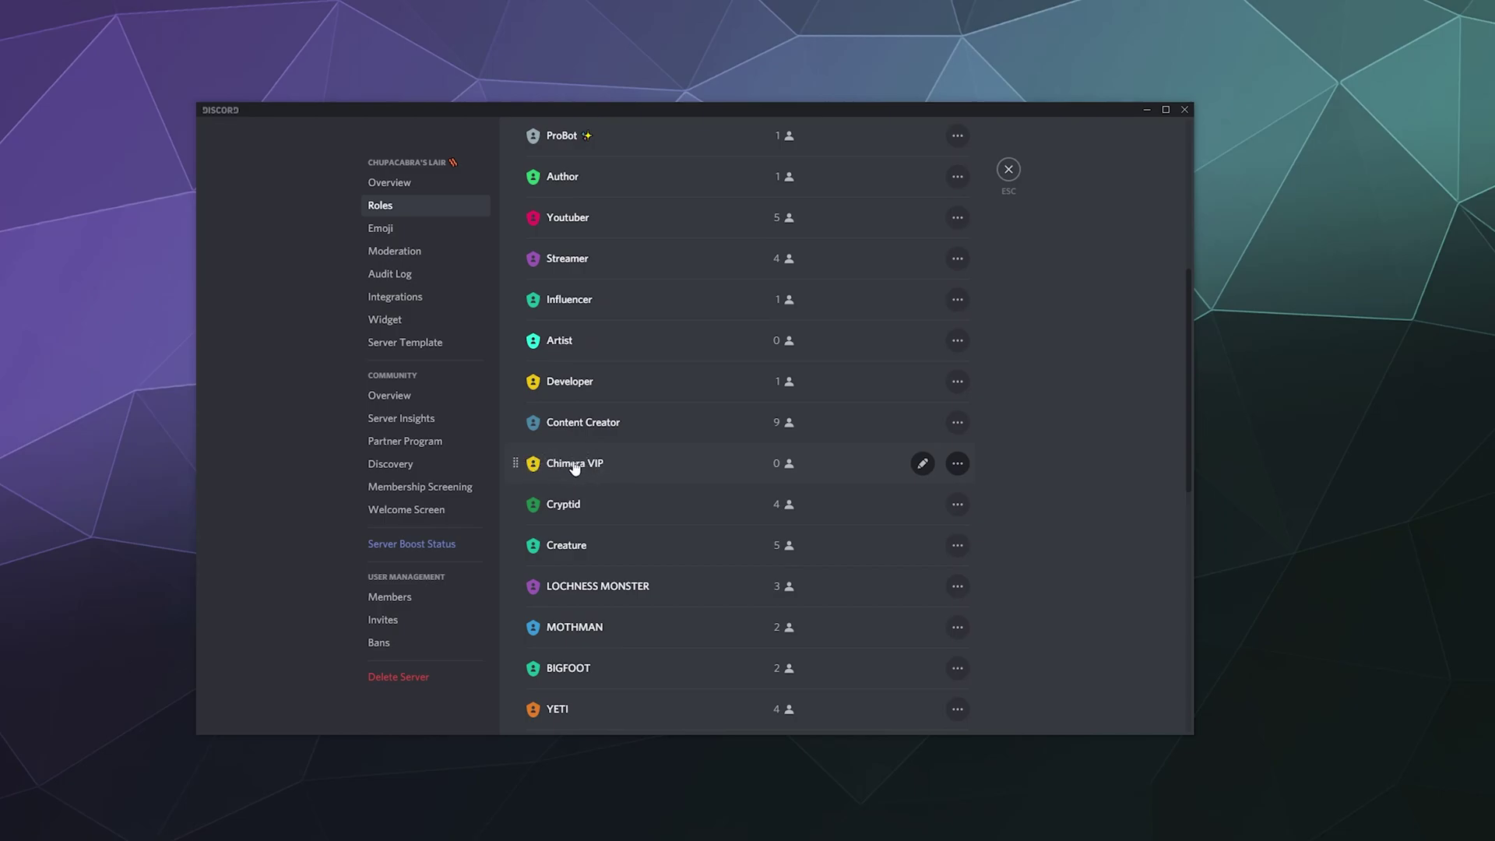
scroll(701, 461, down, 2)
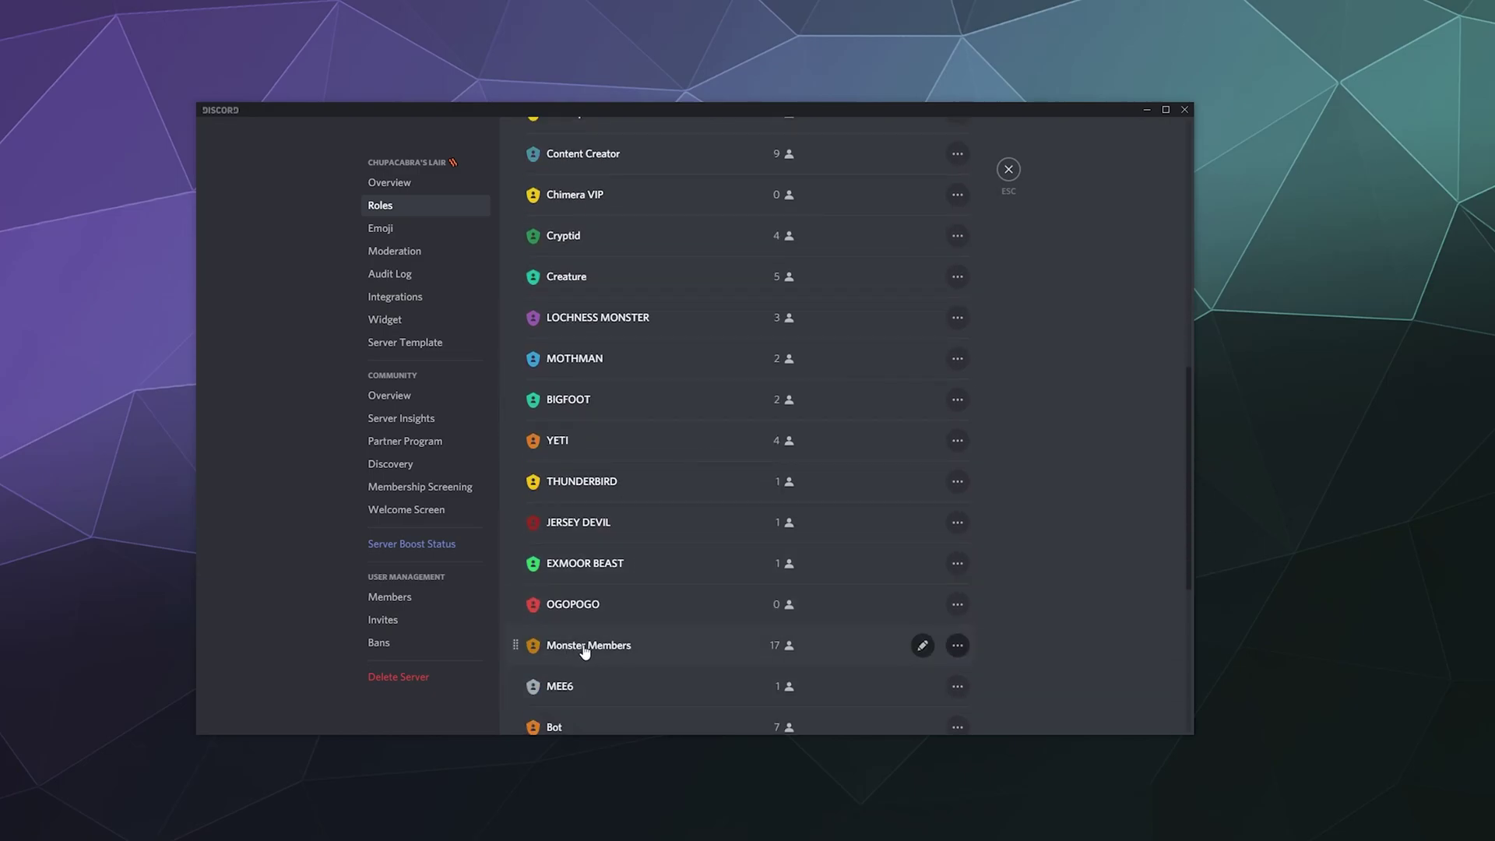
scroll(526, 462, up, 4)
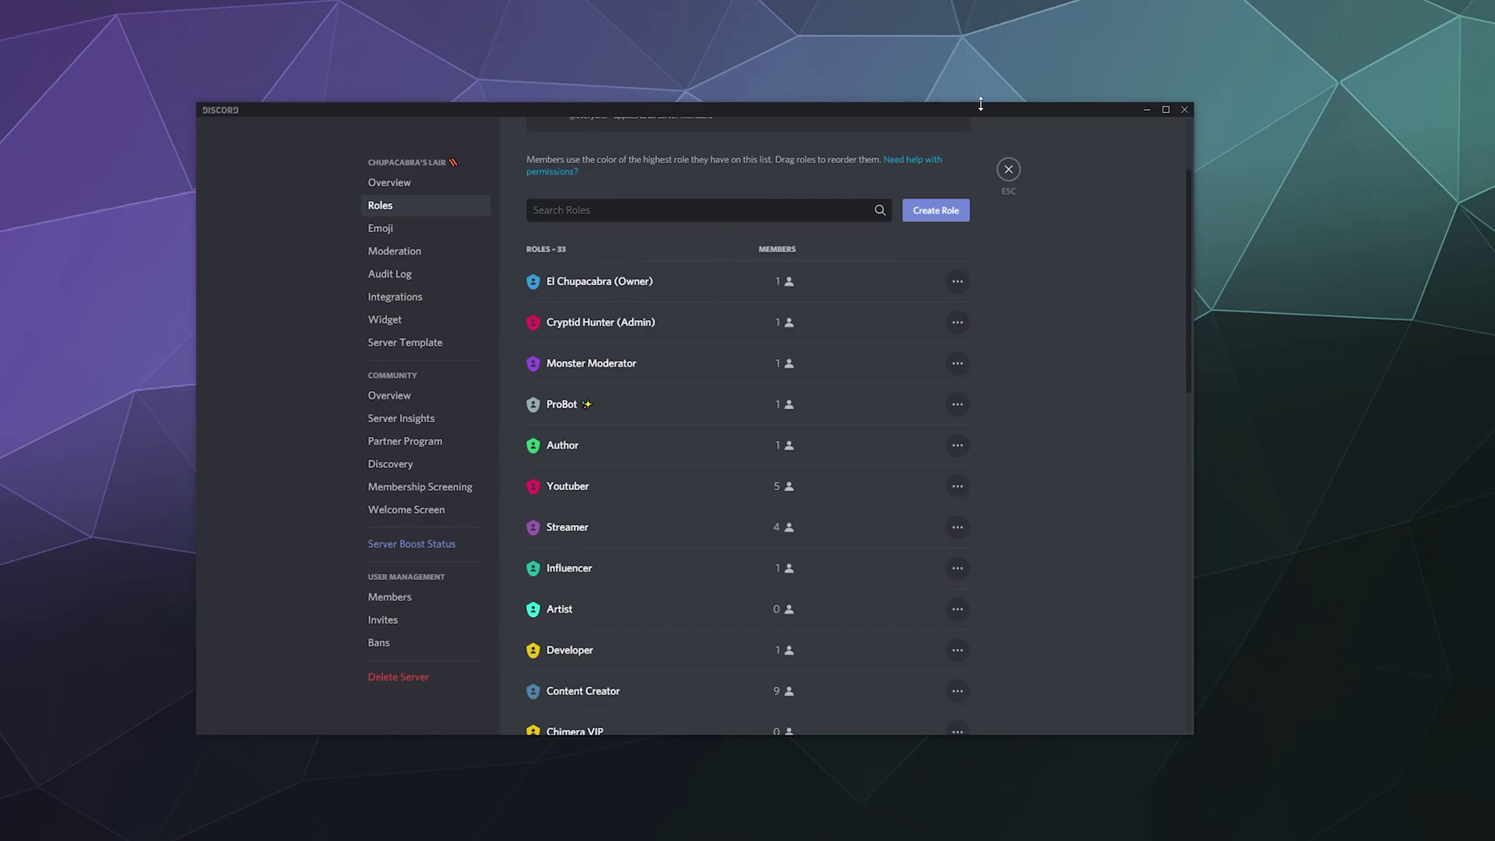
click(1007, 168)
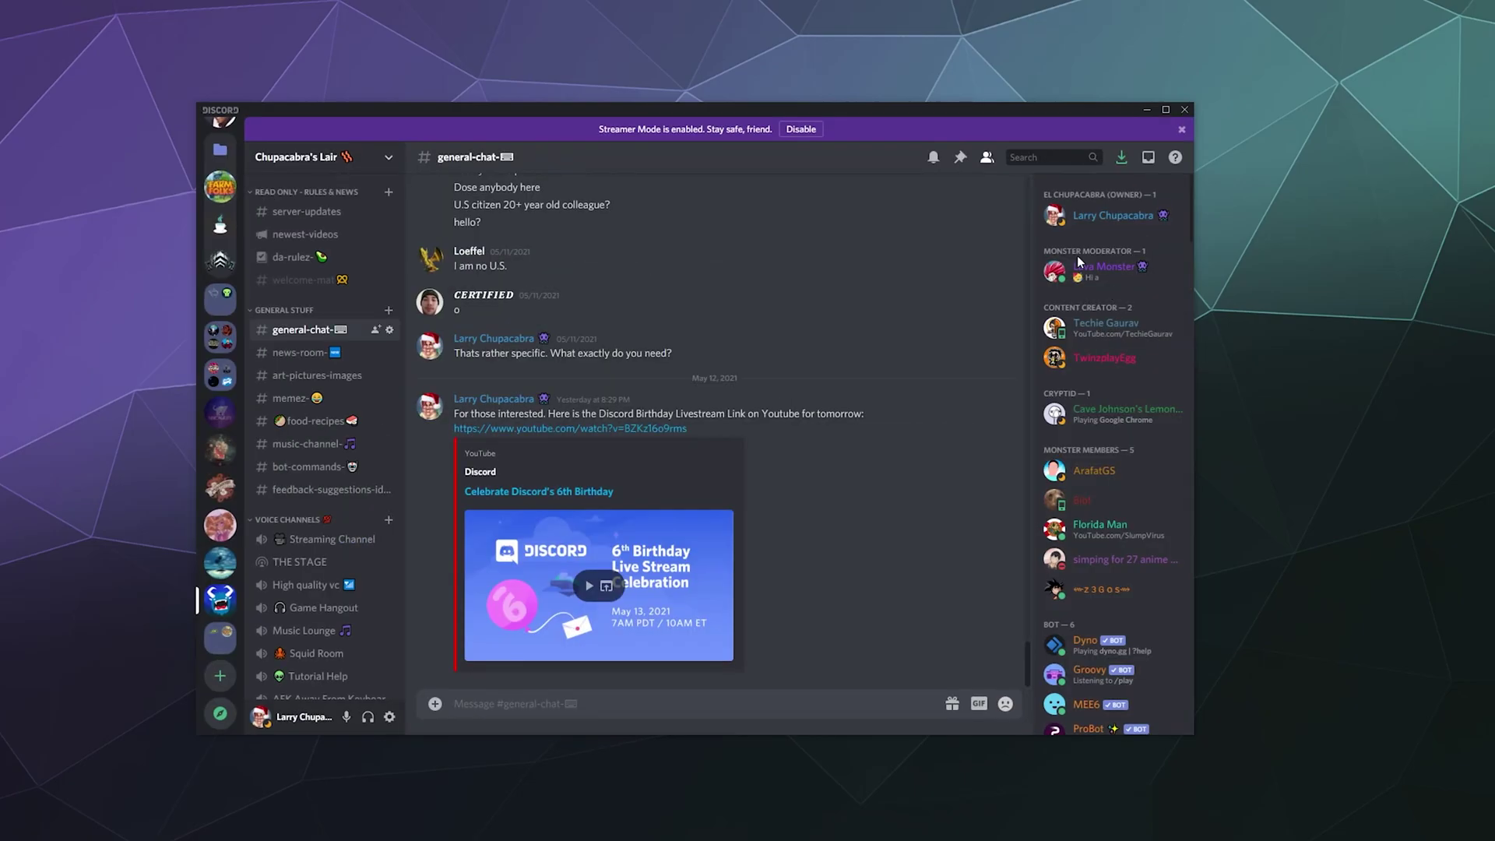